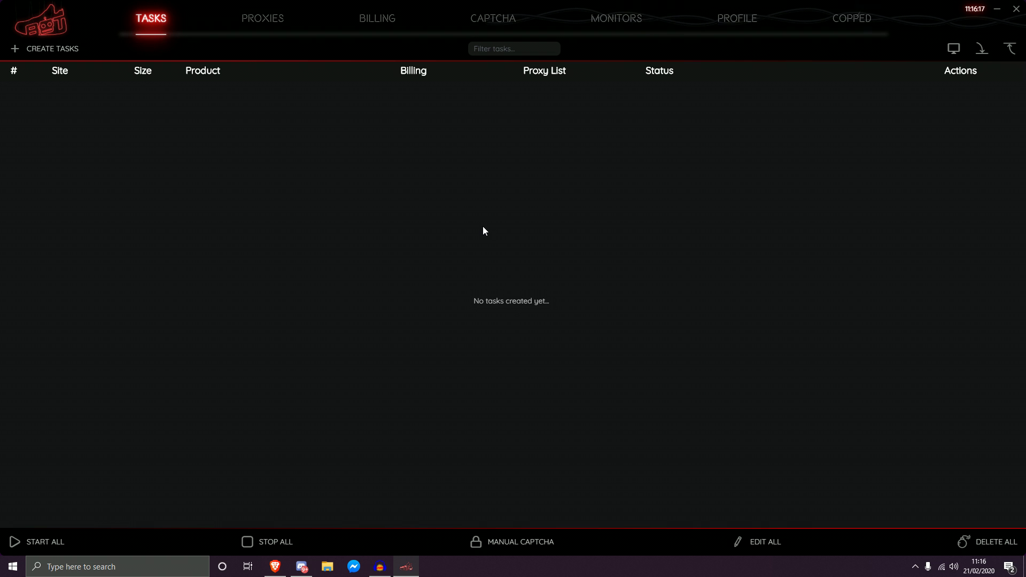
Step: Glance at Discord, then return to the bot's Monitors page, which lists no Discord monitors
click(301, 567)
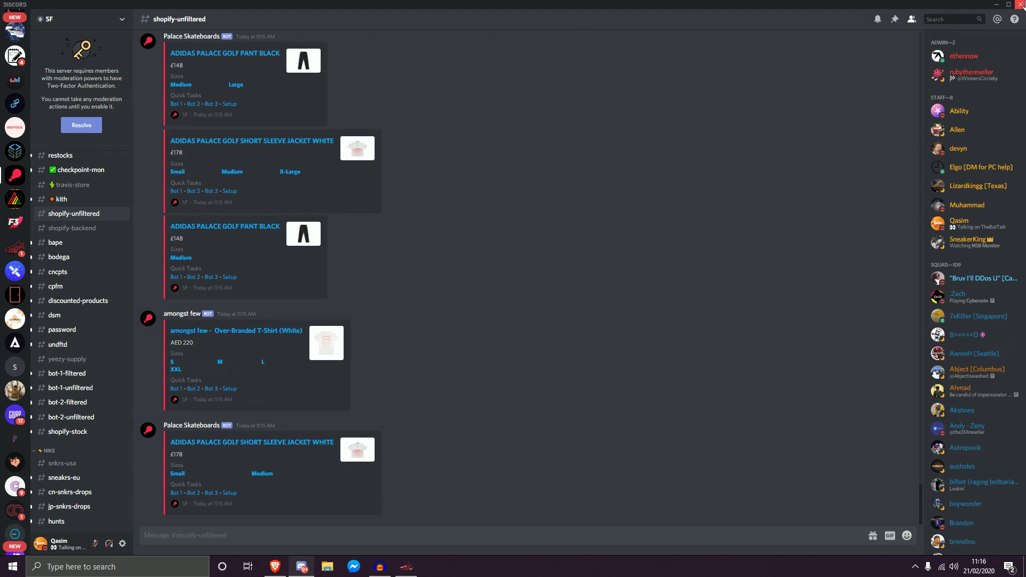
click(997, 4)
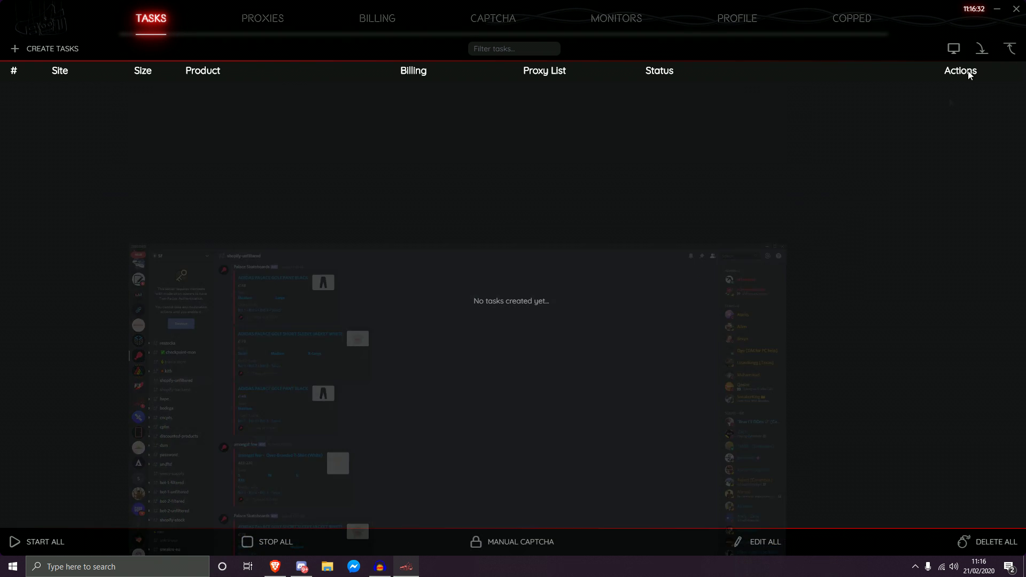
click(619, 21)
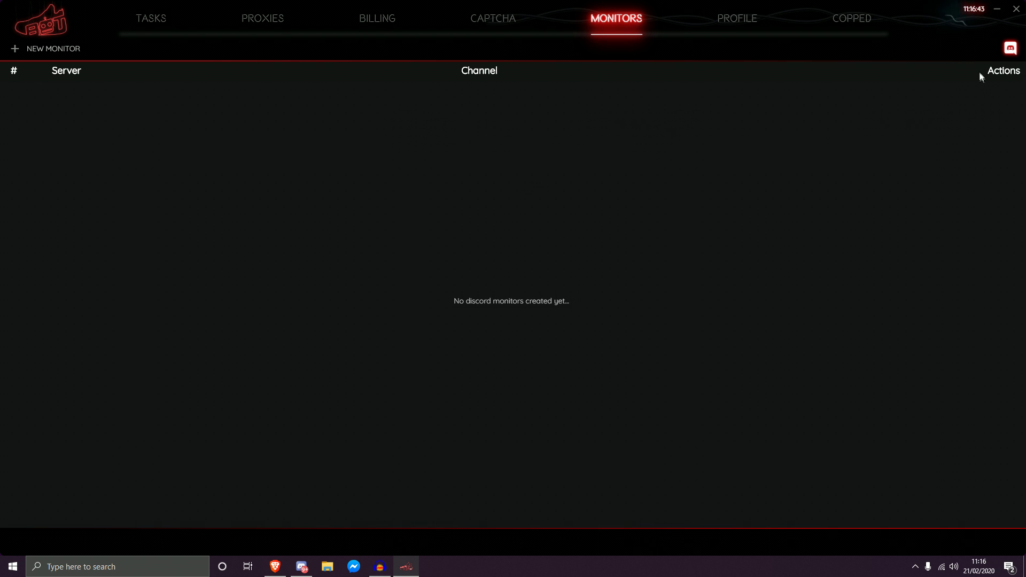
Step: Connect the Discord account, close the login window, and start a new Discord monitor
click(1010, 54)
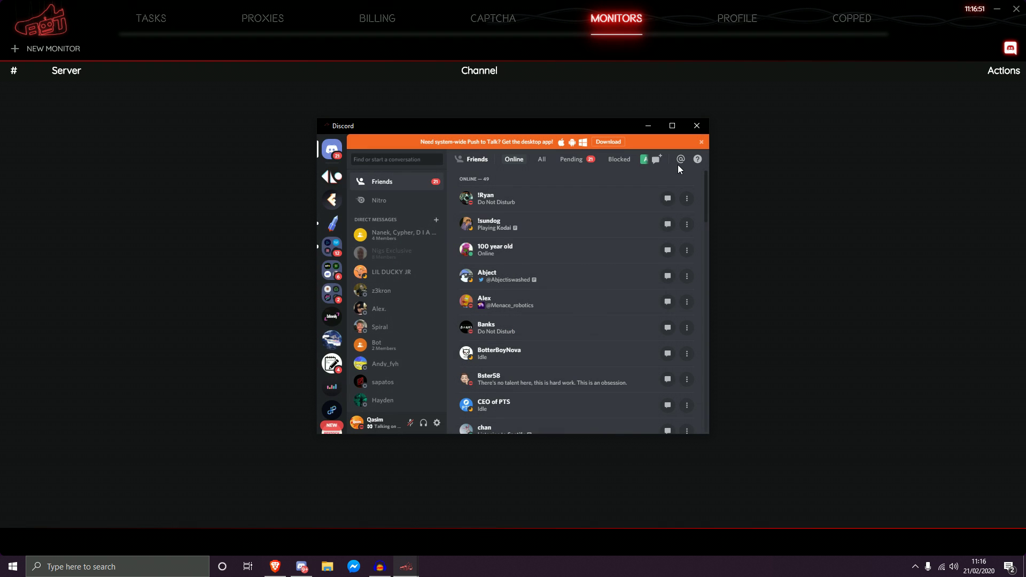
mouse_move(635, 126)
mouse_down()
mouse_move(613, 137)
mouse_move(631, 126)
mouse_up()
click(693, 125)
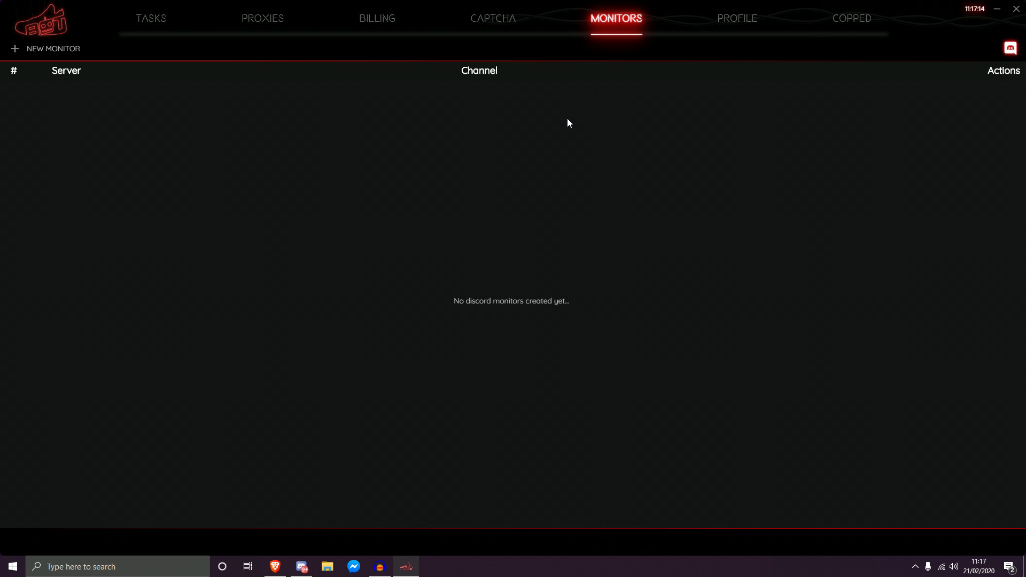
click(25, 53)
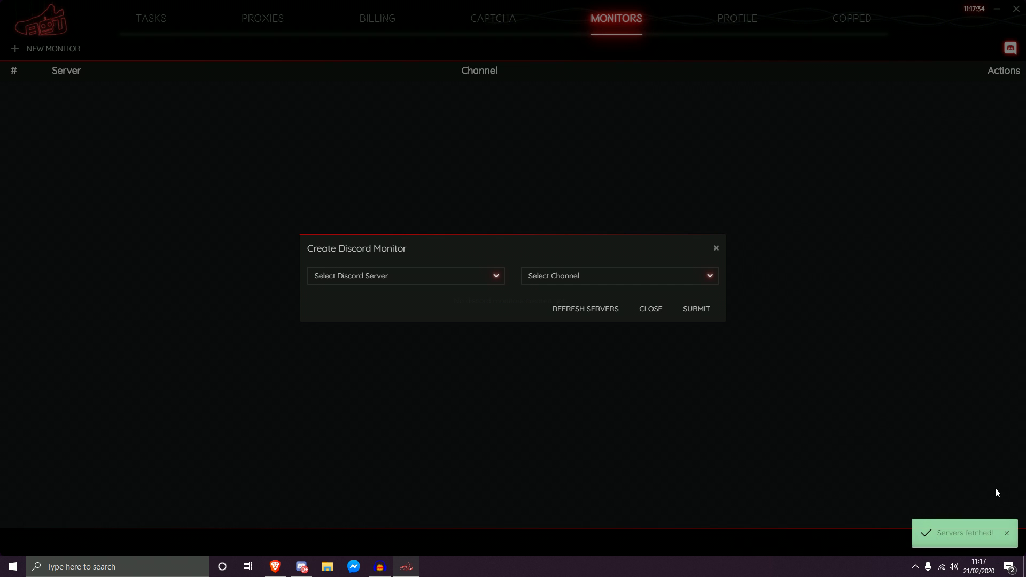
Step: Select the SF server as the new monitor's Discord server
click(403, 278)
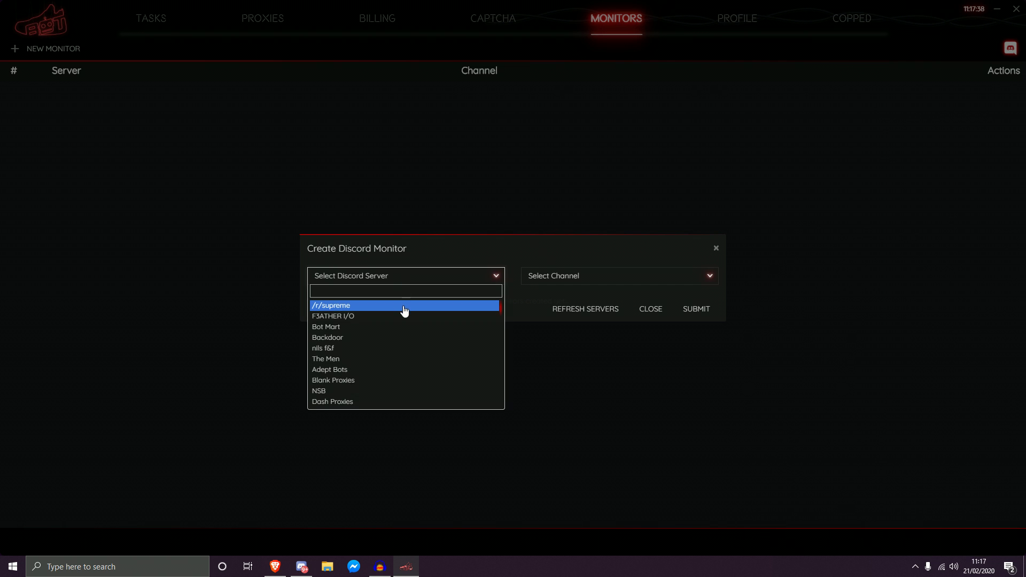
scroll(407, 336, down, 5)
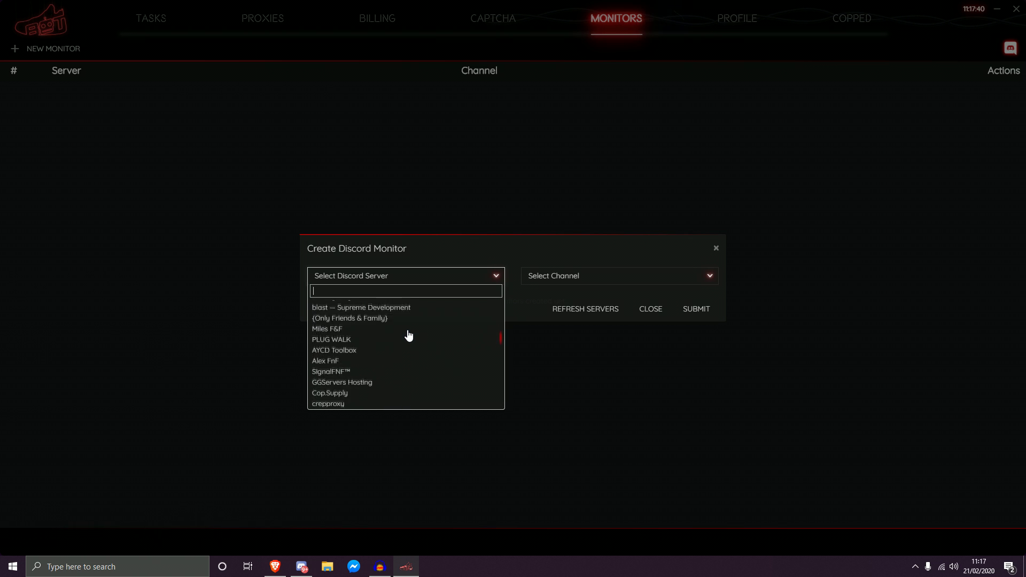
scroll(408, 334, up, 3)
text(SF)
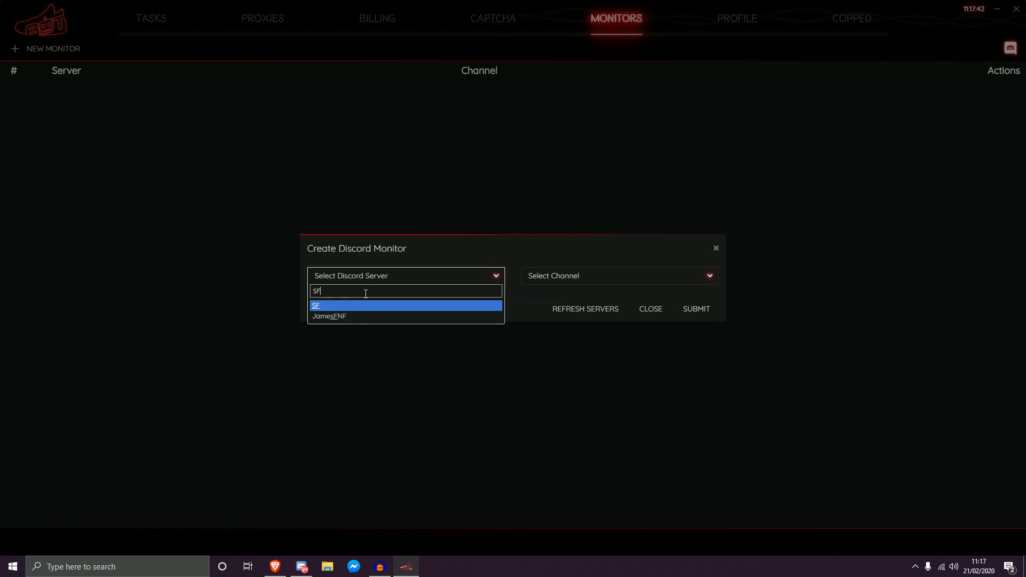
click(324, 309)
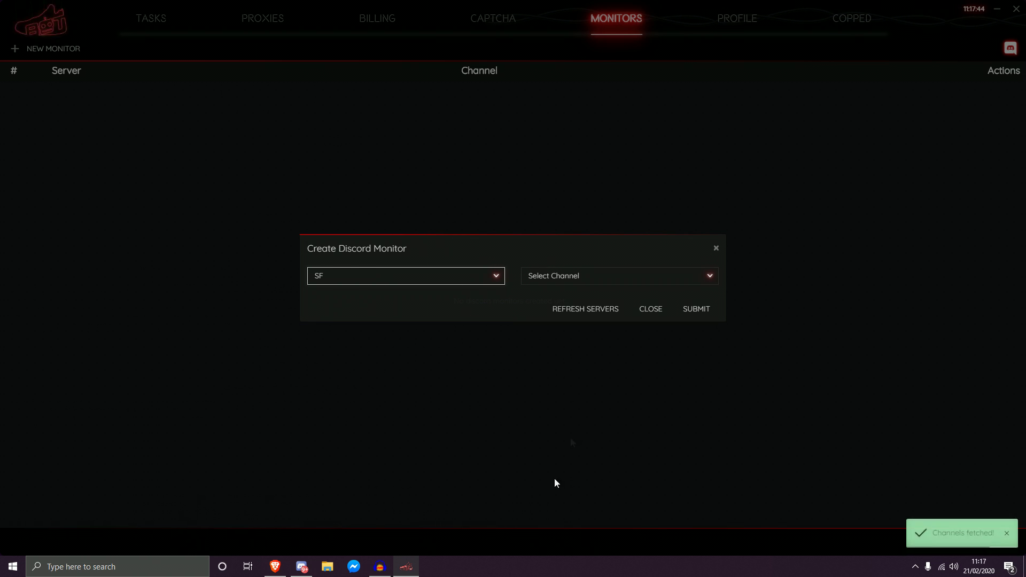
Step: Pick the shopify-unfiltered channel, check it in Discord, and submit the monitor
click(546, 278)
text(SHOP)
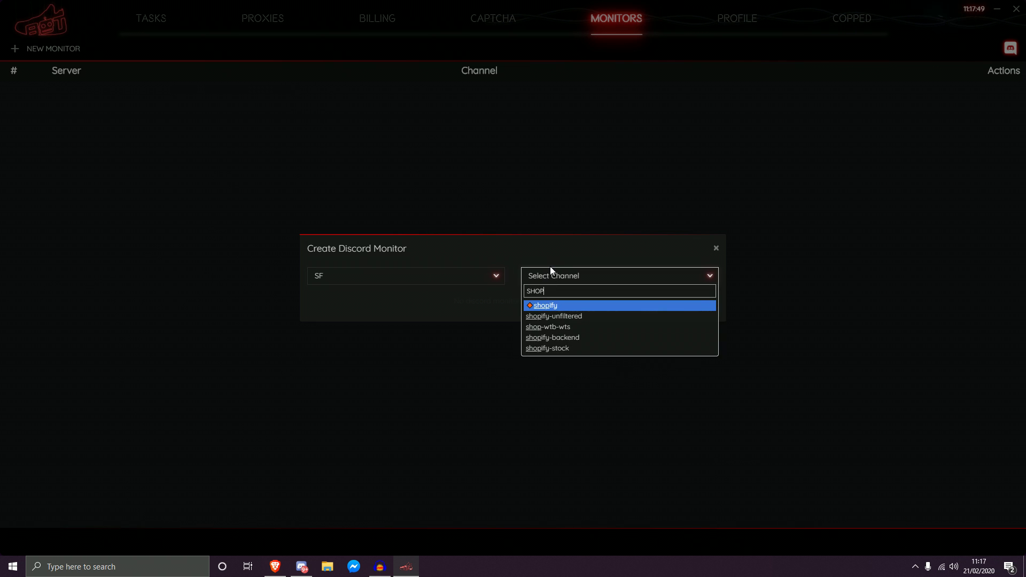
key(Down)
key(Return)
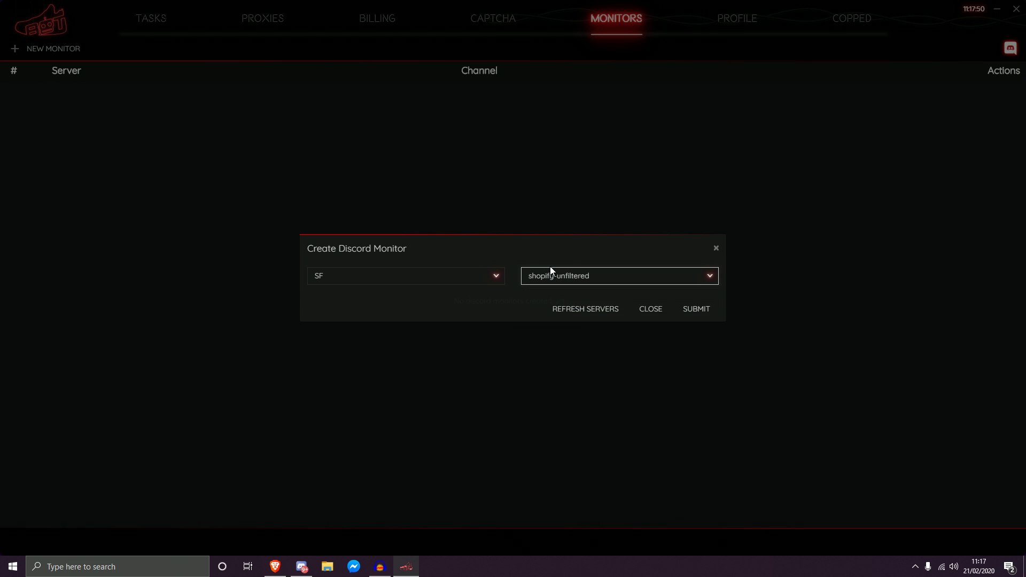
click(302, 566)
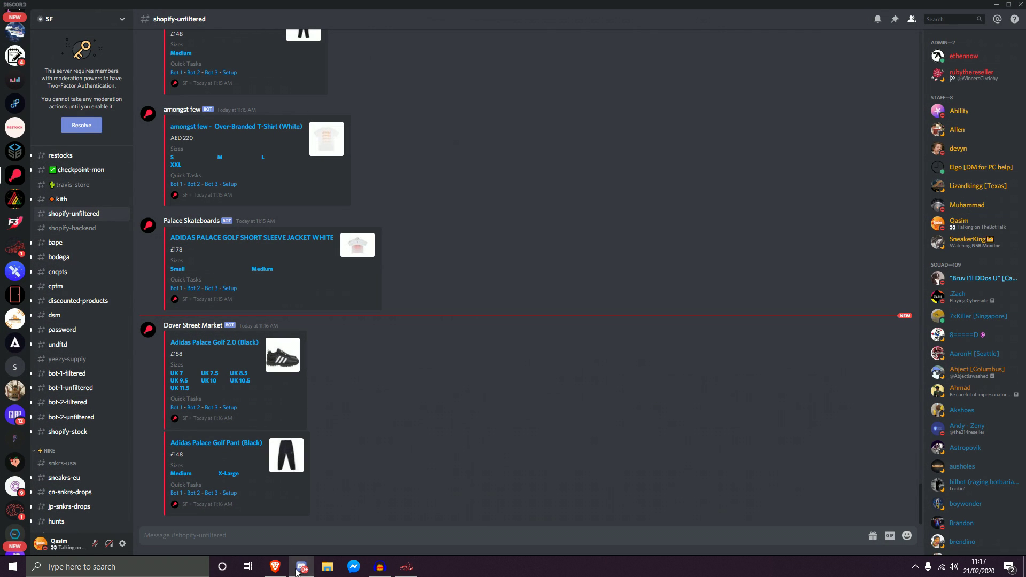
key(alt+Tab)
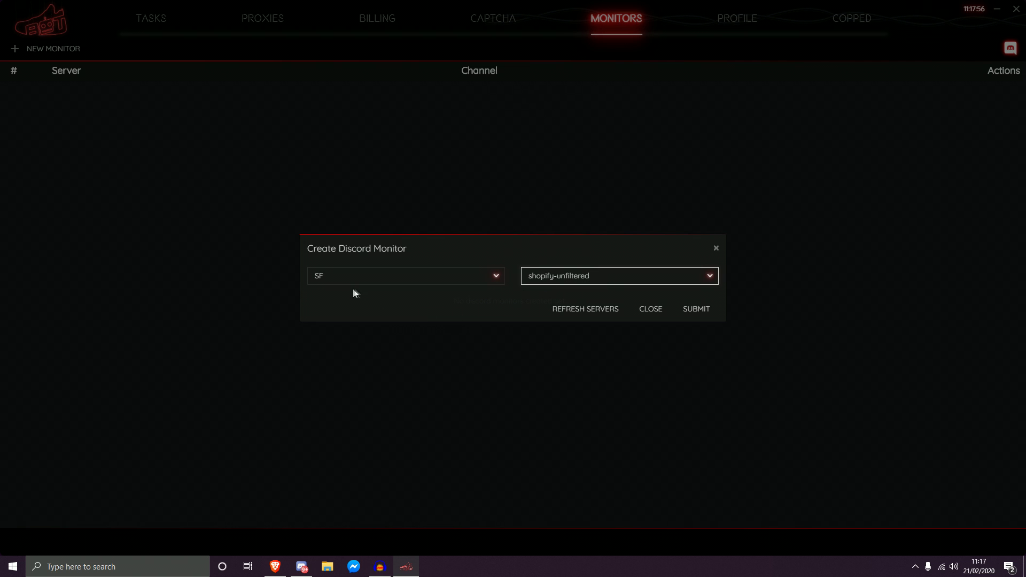
click(710, 308)
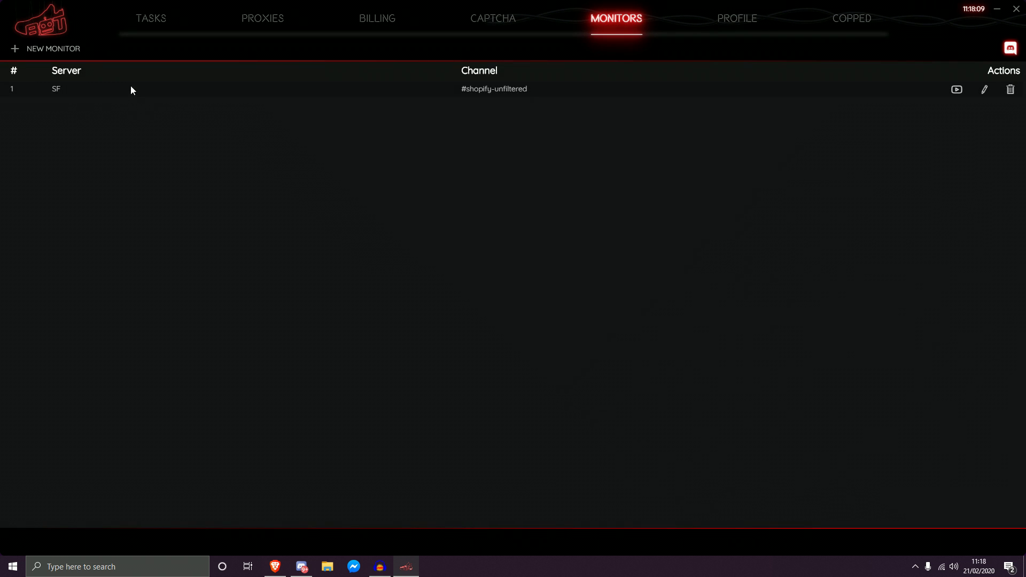
Step: Review the SF shopify-unfiltered monitor's settings without changes, then start it running
click(40, 87)
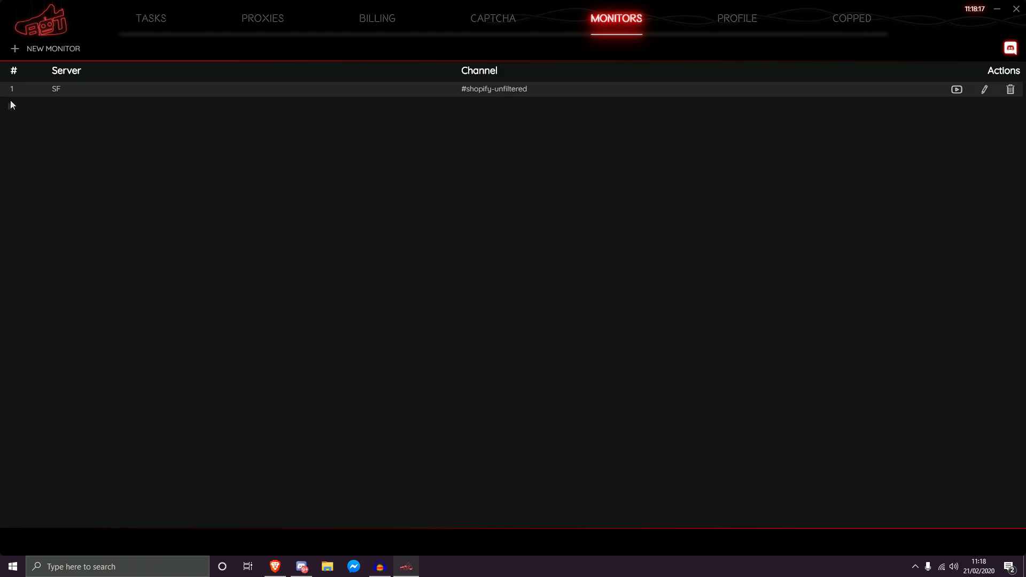
click(53, 89)
click(985, 90)
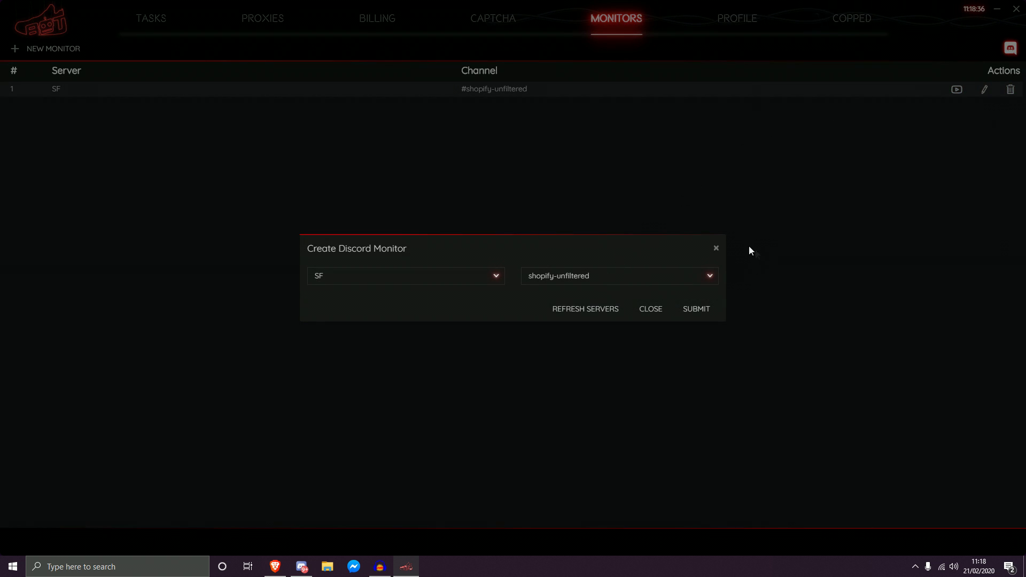
click(716, 248)
click(956, 90)
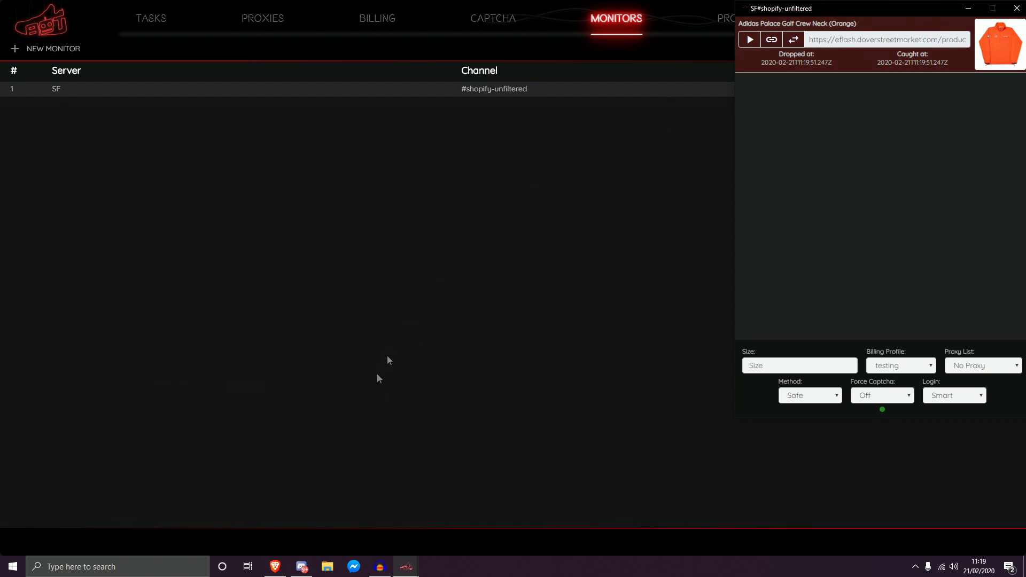
Step: Centre the monitor window and try sizes 4,5,6,7 and MEDIUM, leaving Size empty
click(300, 564)
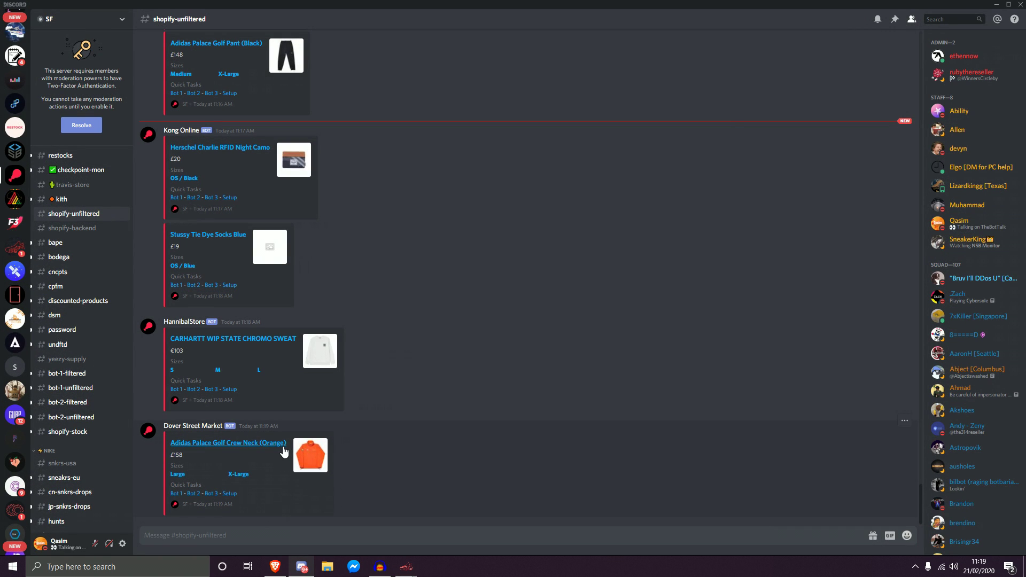
click(302, 567)
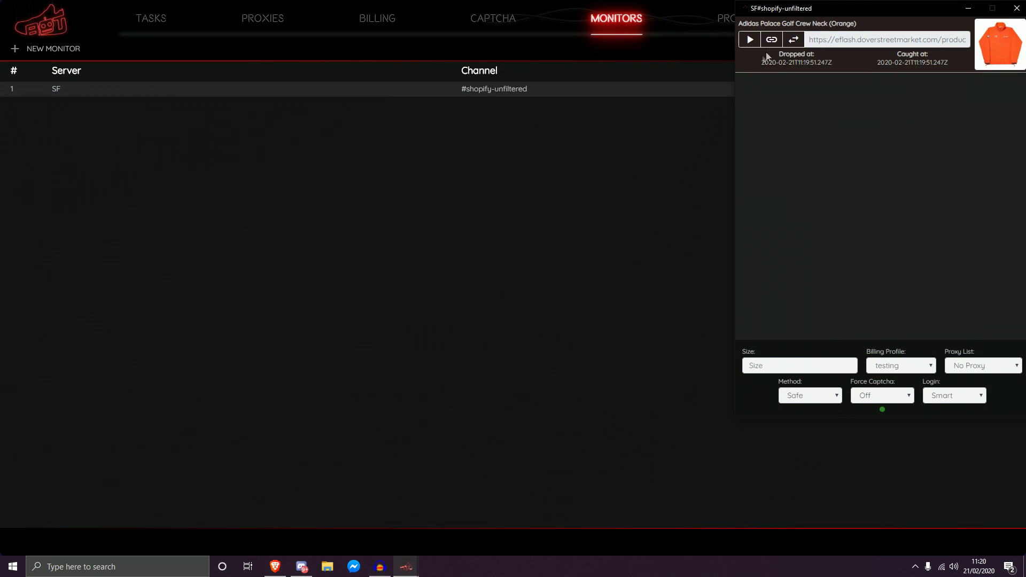
drag(789, 8, 744, 37)
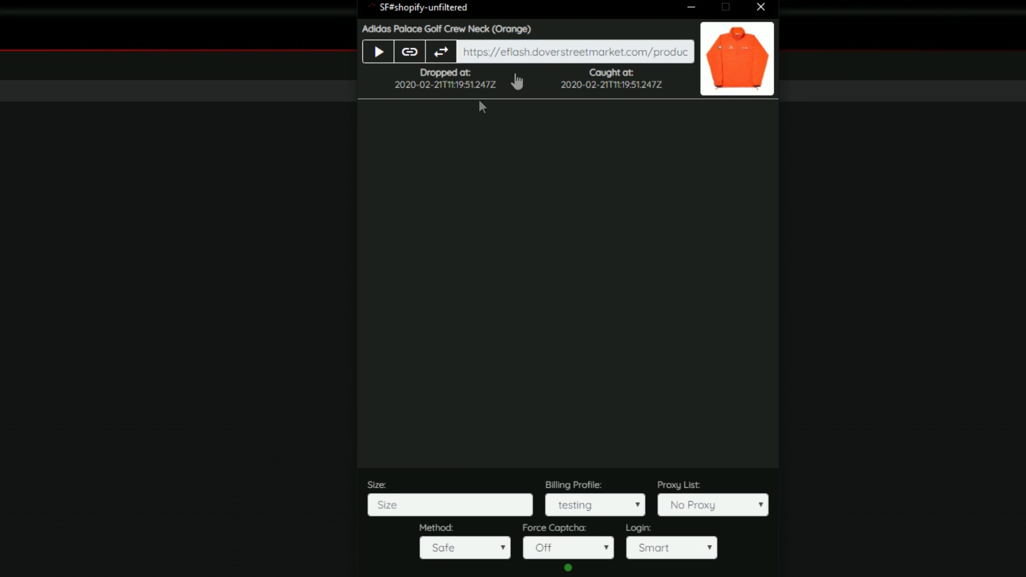
click(442, 512)
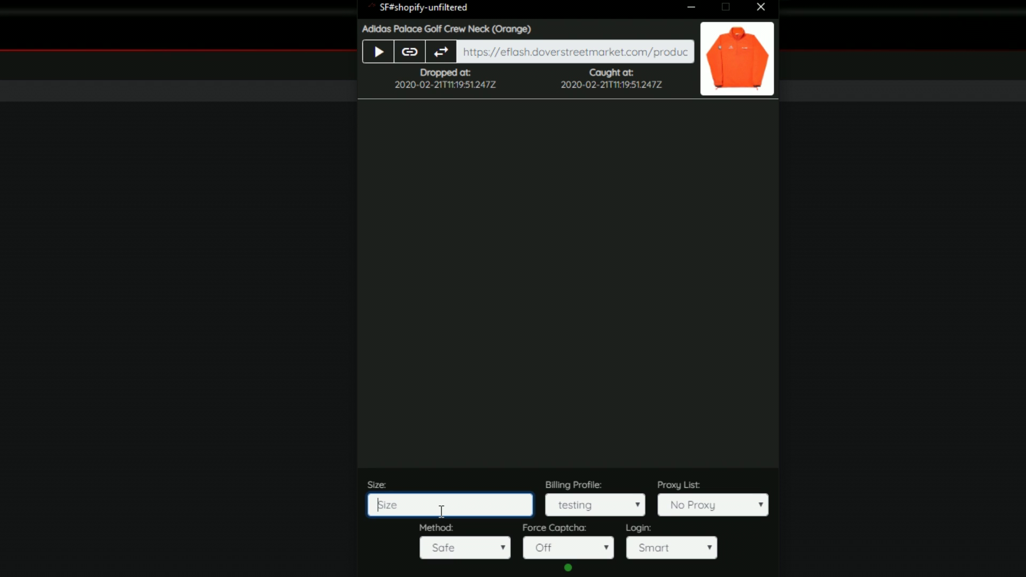
text(4,5,6,7)
key(BackSpace)
key(BackSpace)
key(BackSpace)
key(BackSpace)
key(BackSpace)
key(BackSpace)
key(BackSpace)
text(MEDIUM)
key(BackSpace)
key(BackSpace)
key(BackSpace)
key(BackSpace)
key(BackSpace)
key(BackSpace)
Step: Keep testing as the billing profile and No Proxy as the proxy list
click(588, 510)
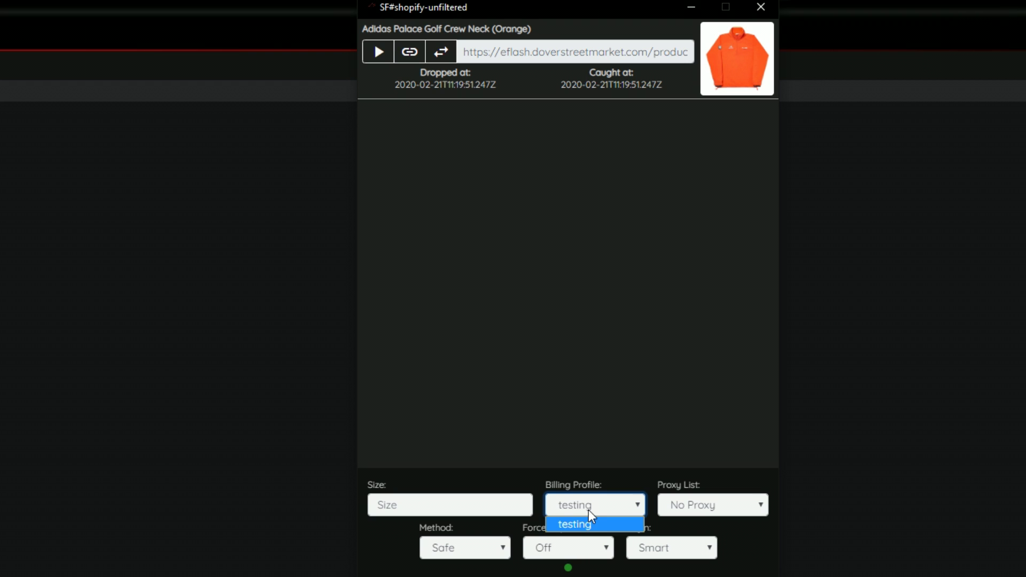
drag(465, 4, 486, 11)
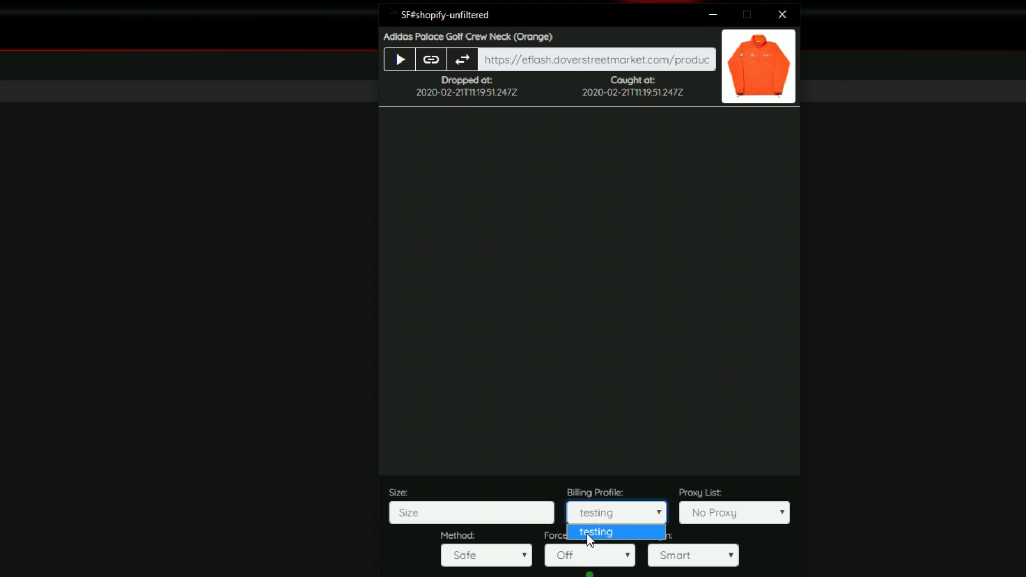
click(587, 533)
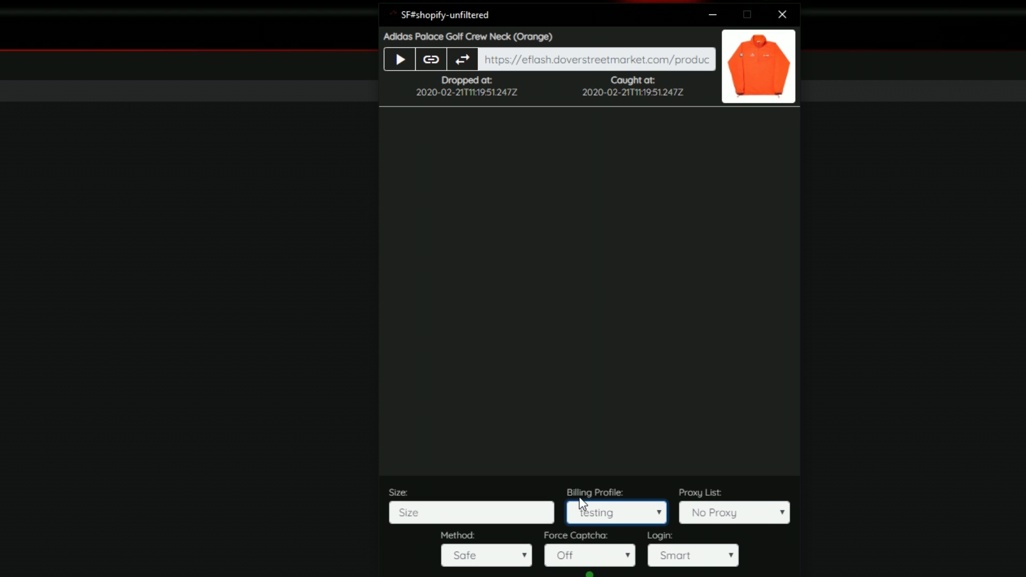
click(741, 514)
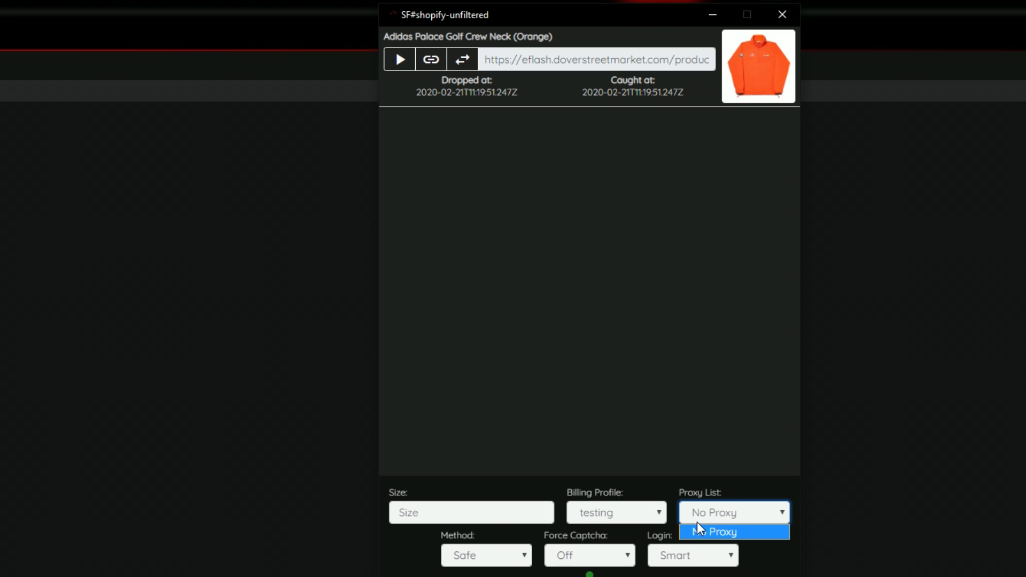
click(722, 518)
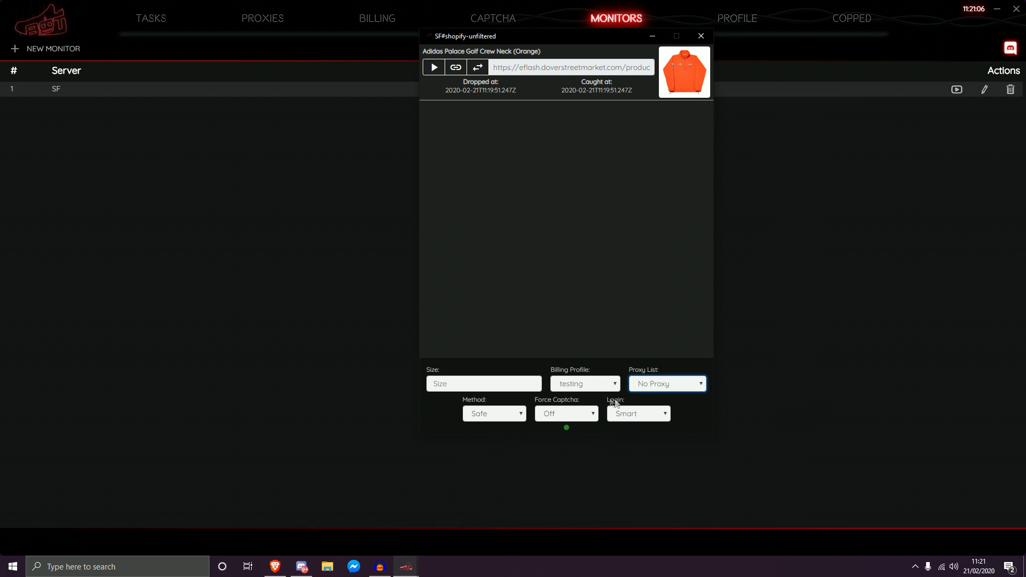
Step: Visit the Proxy Lists page and cancel a new proxy list form
click(269, 22)
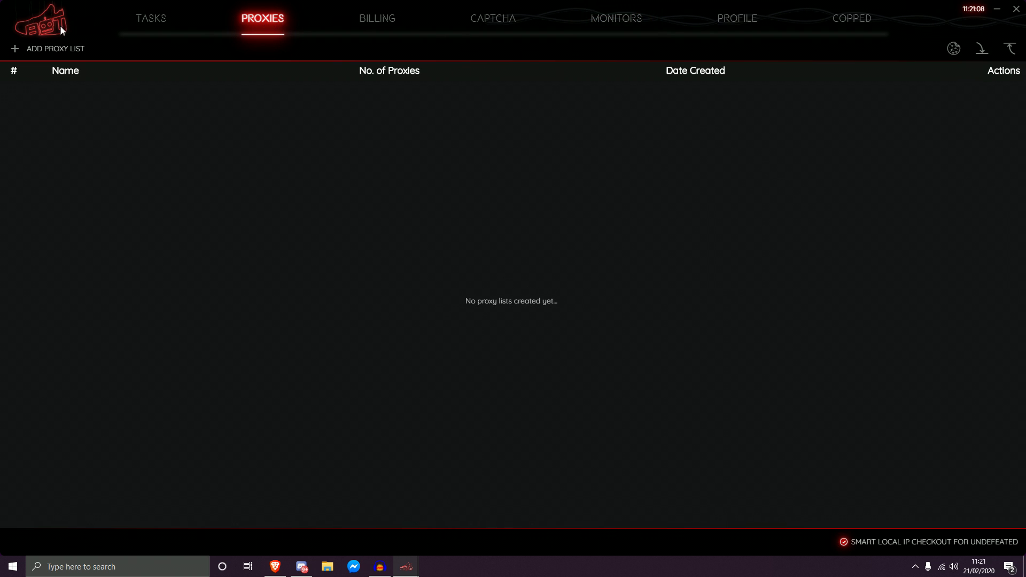
click(15, 49)
click(715, 192)
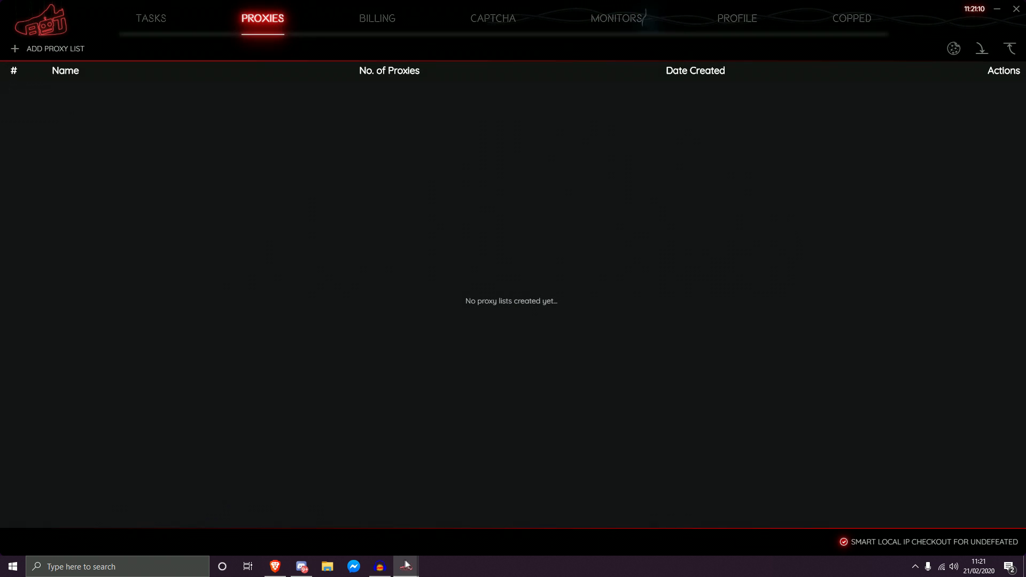
Step: Review the monitor's Method, Force Captcha and Login choices, leaving Safe, Off and Smart
mouse_move(409, 566)
click(459, 508)
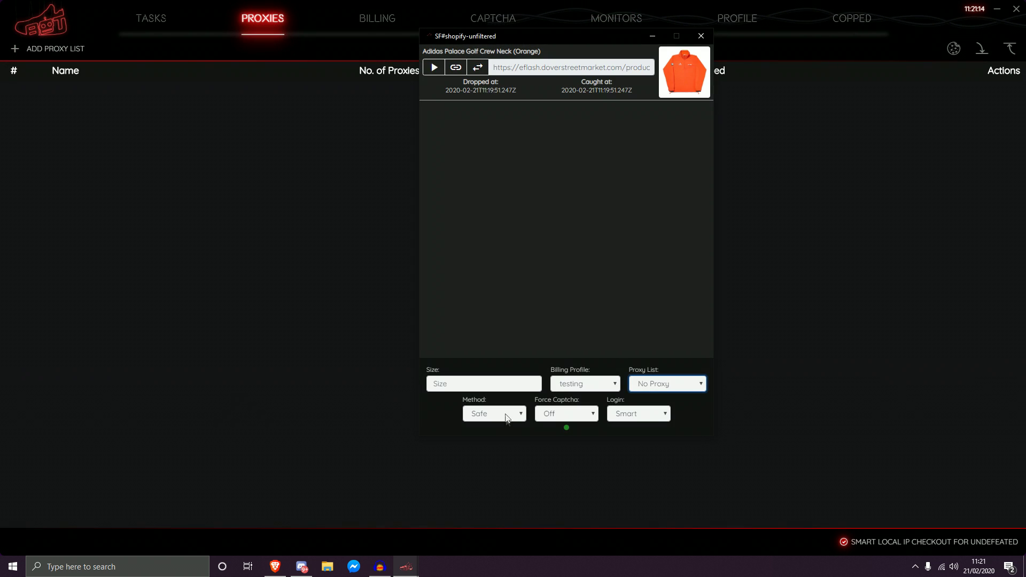
click(504, 412)
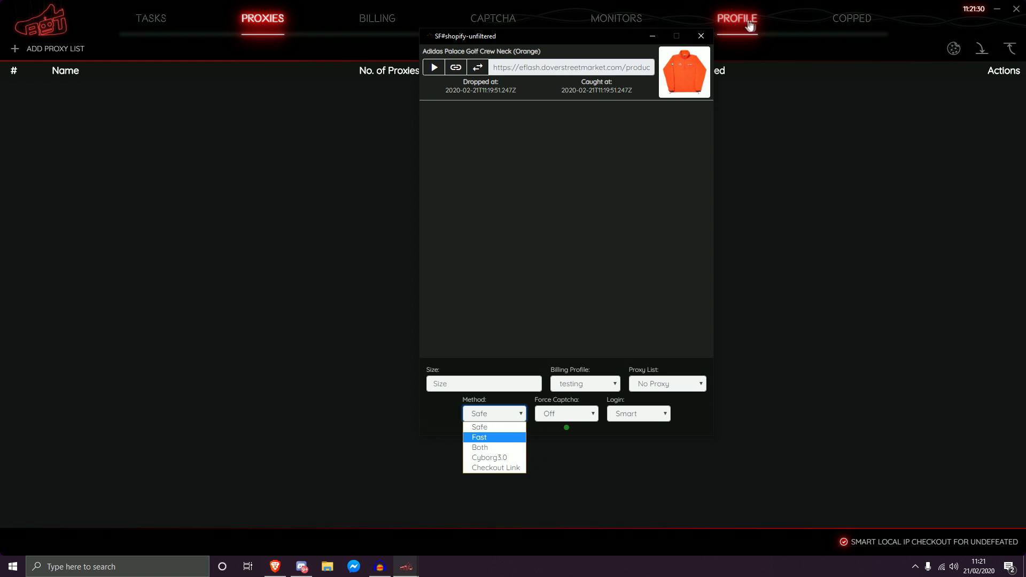
click(569, 415)
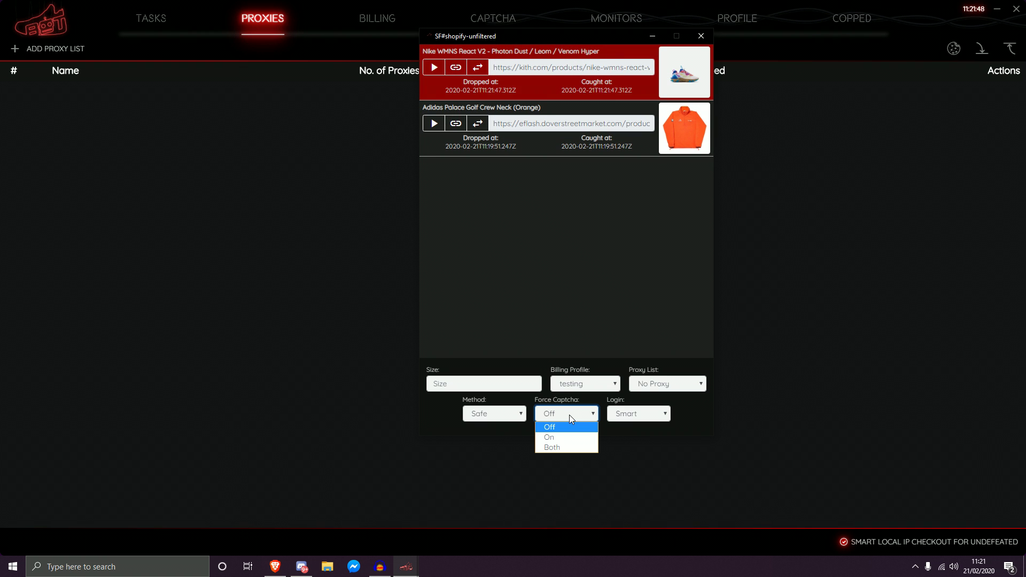
click(659, 420)
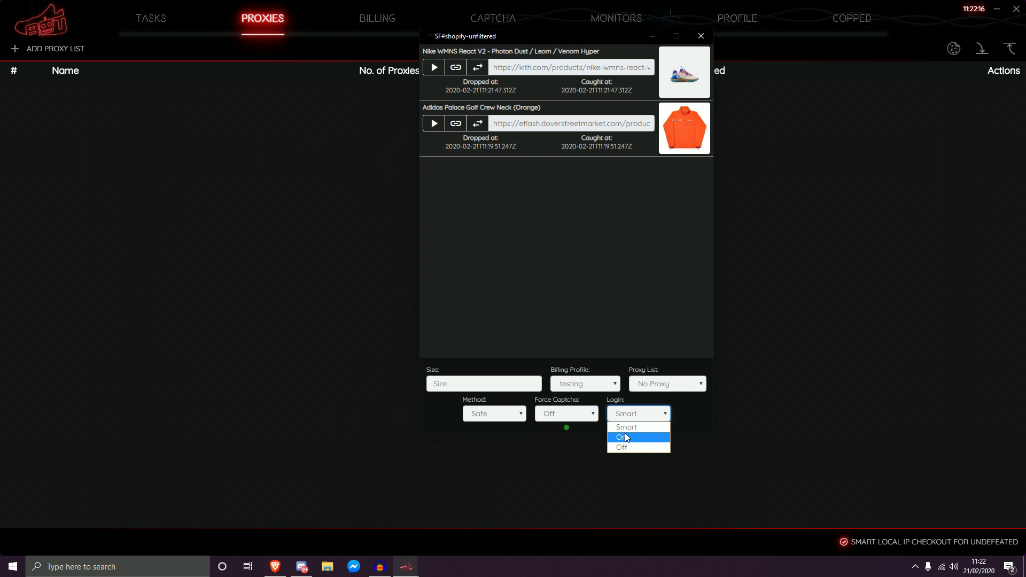
click(673, 476)
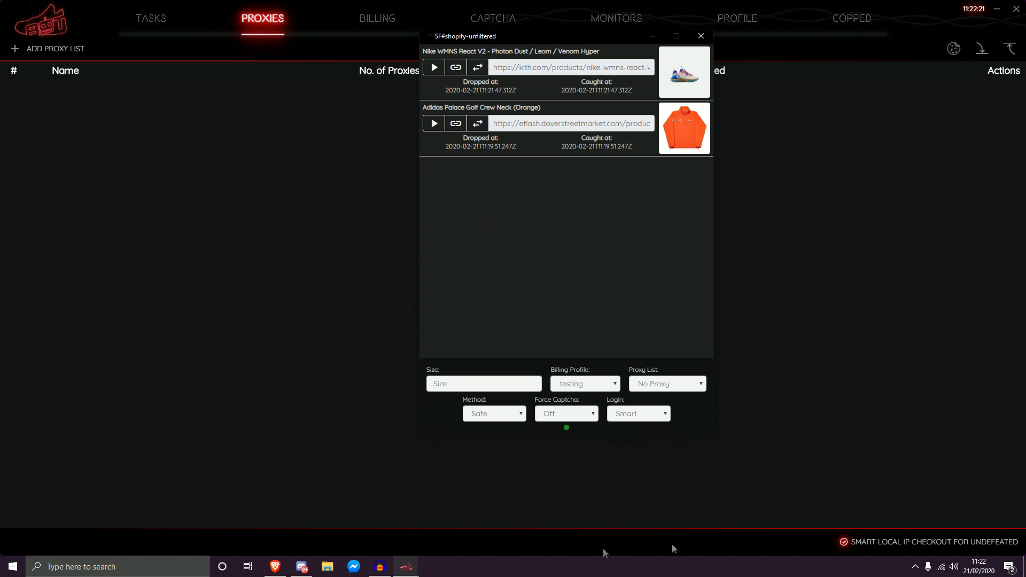
click(642, 412)
Step: From the Profile page, send a test message to the Discord webhook and close the dialog
click(737, 18)
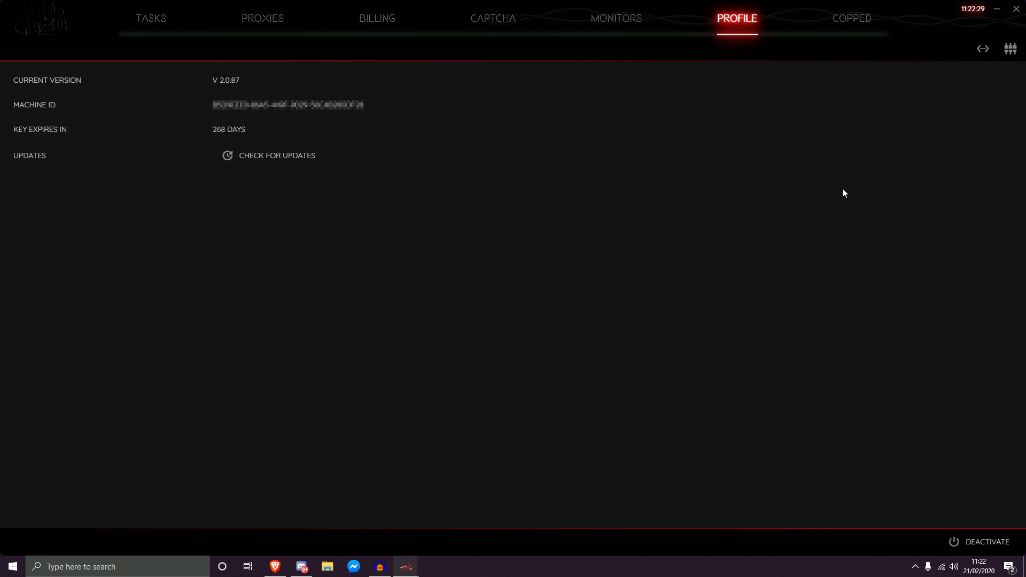
click(982, 49)
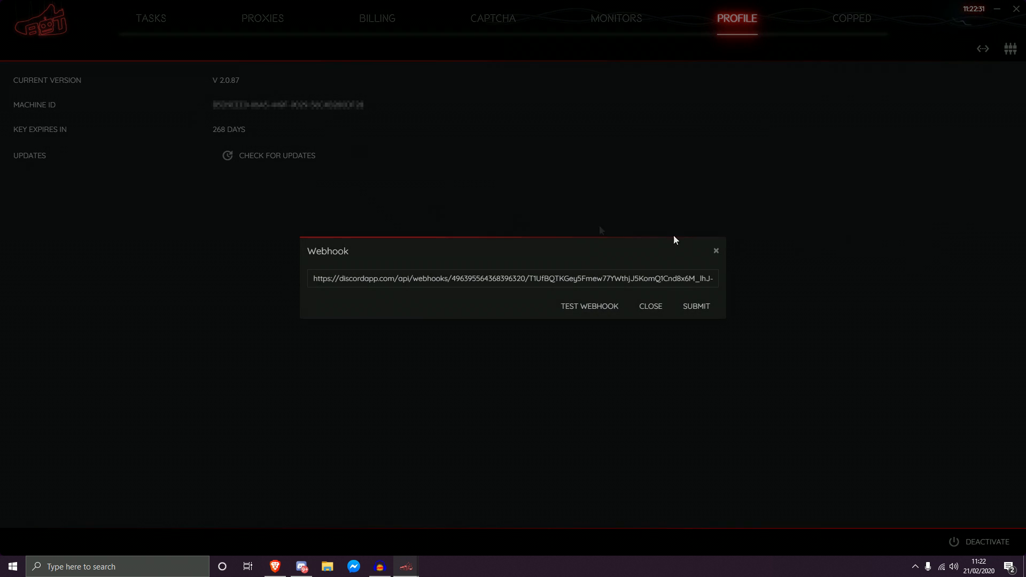
click(581, 315)
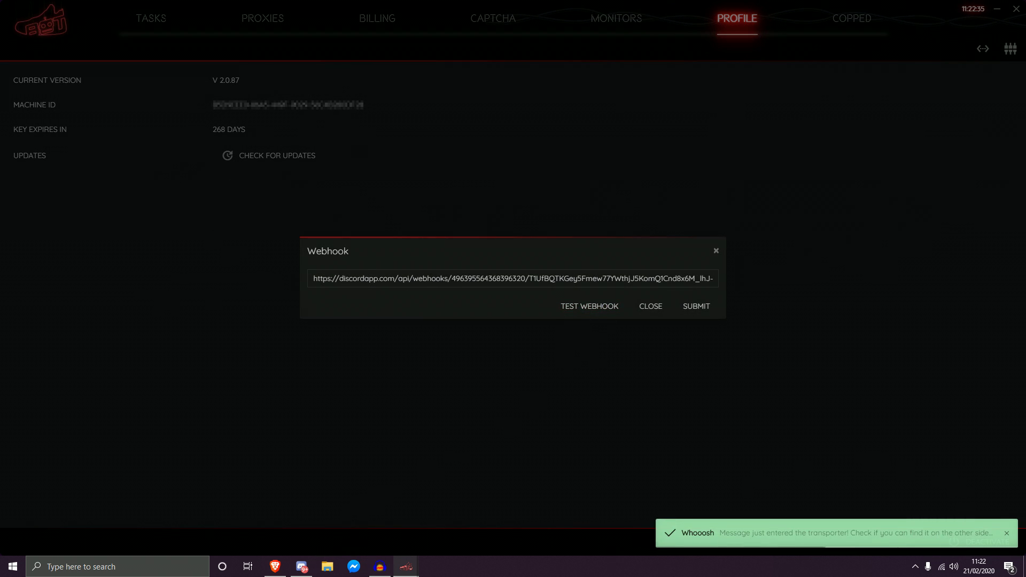
click(655, 309)
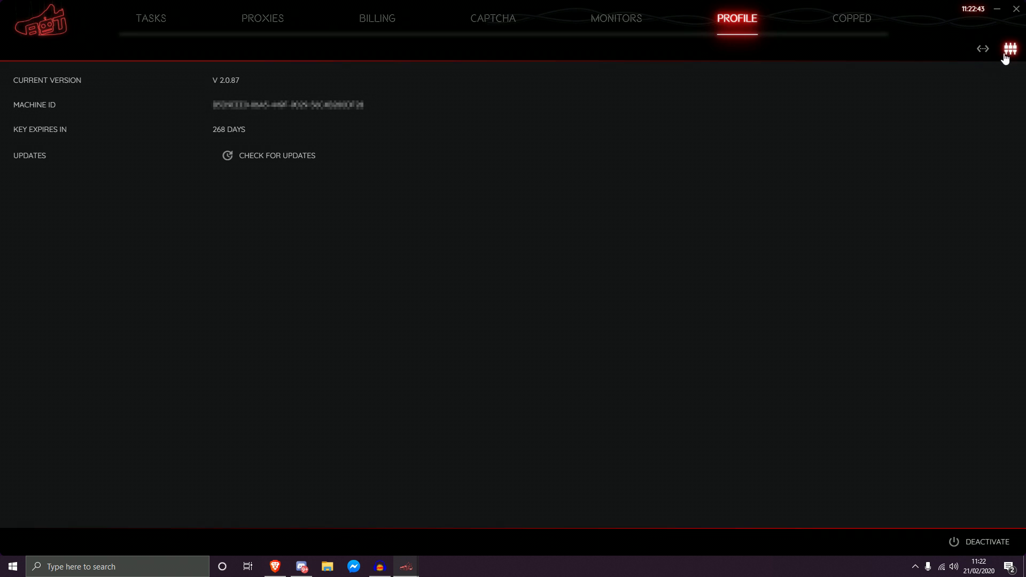
Step: Add a test email:password account entry to the account pool and save it
click(1010, 49)
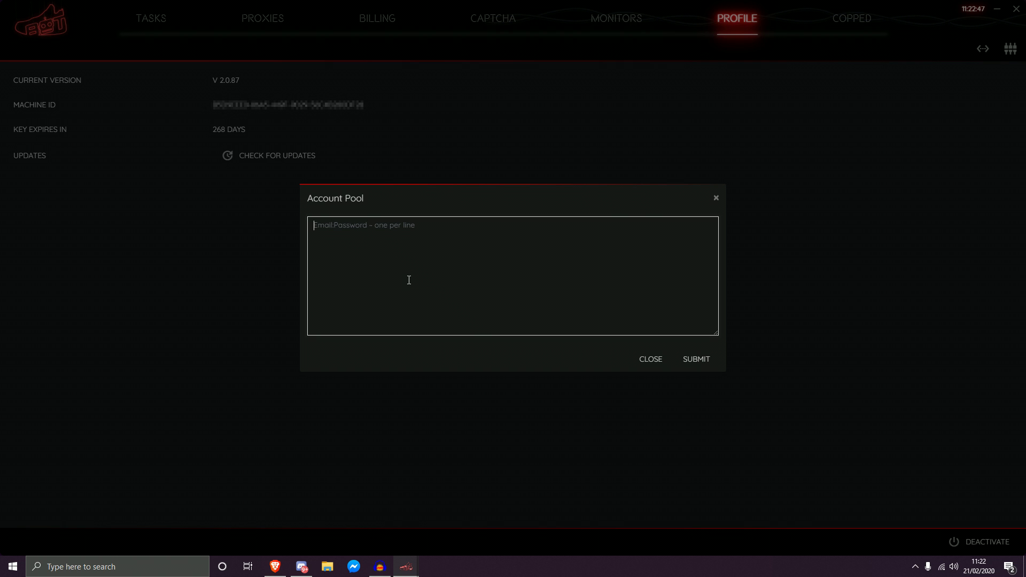
key(ctrl+a)
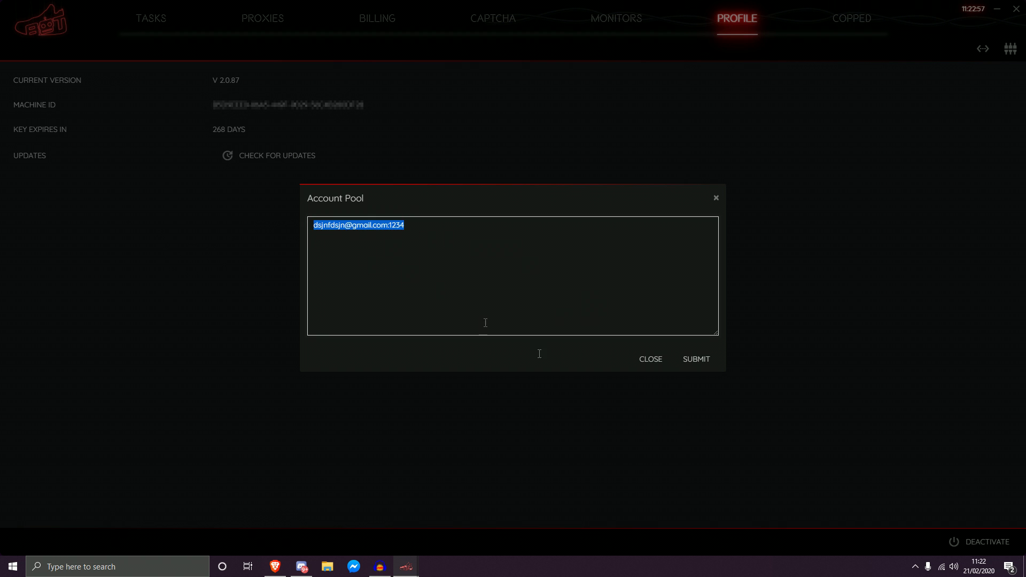
click(515, 294)
key(Return)
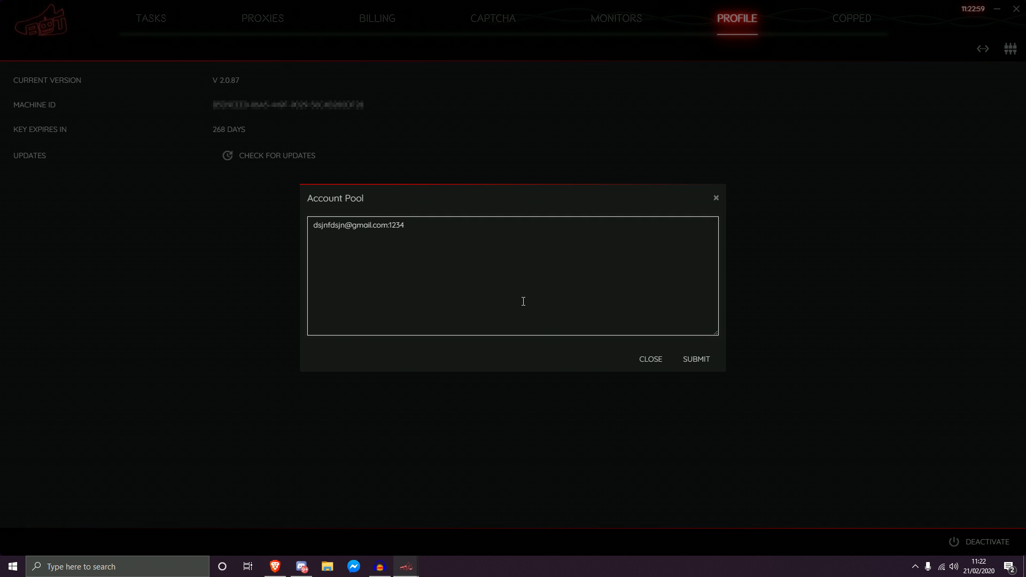
click(686, 365)
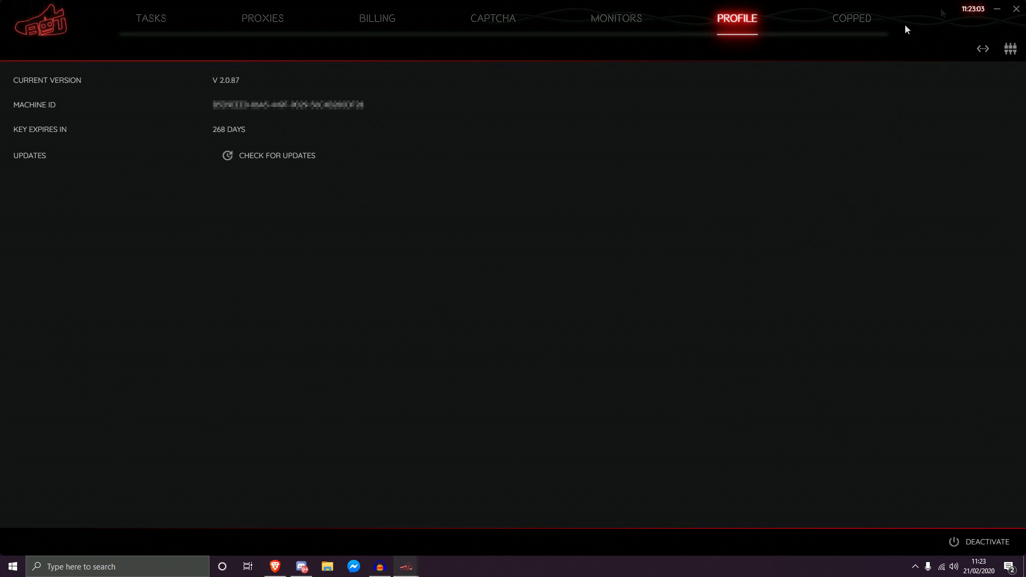
Step: Delete the account entry and save the account pool empty
click(1011, 48)
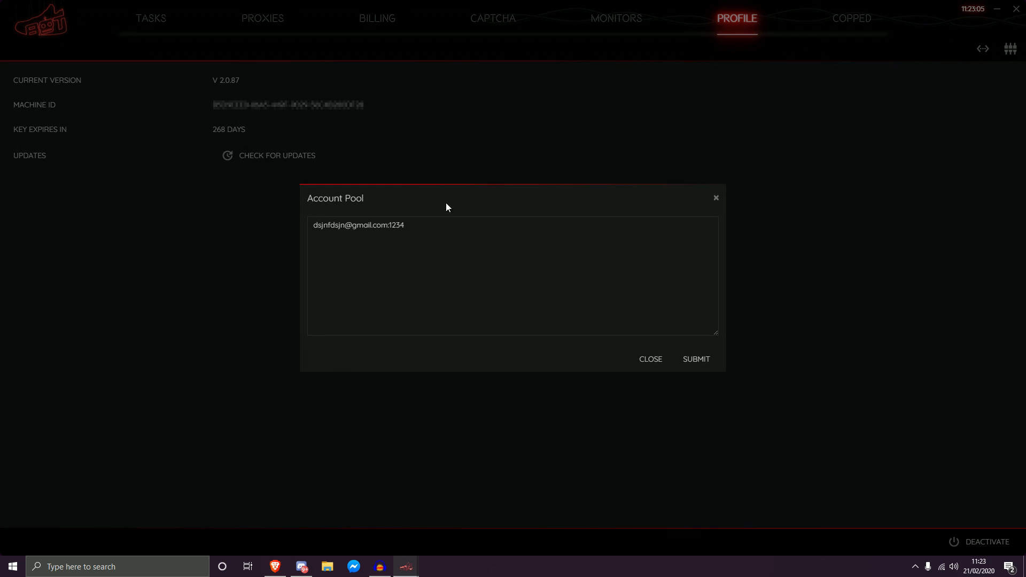
key(BackSpace)
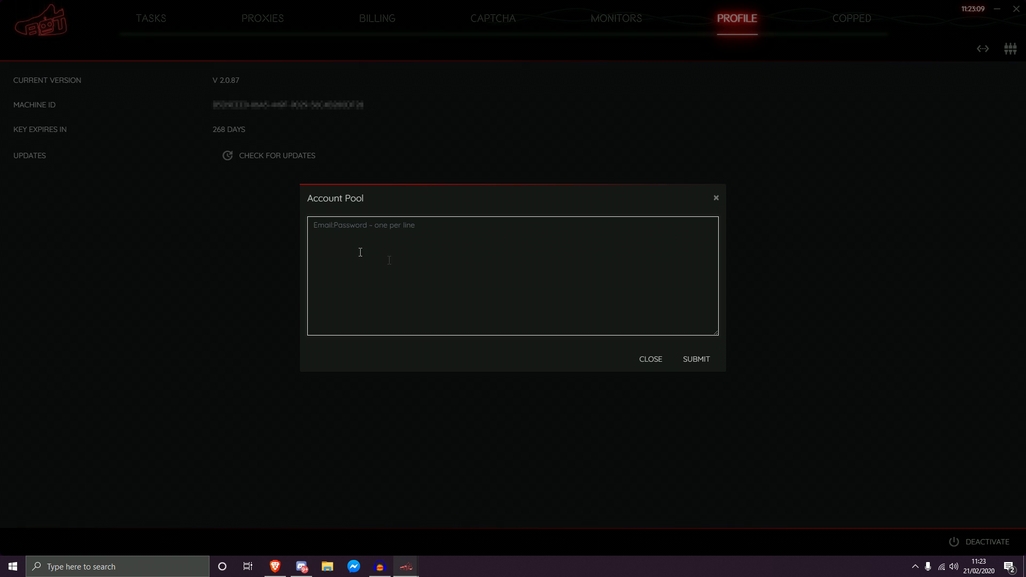
click(696, 359)
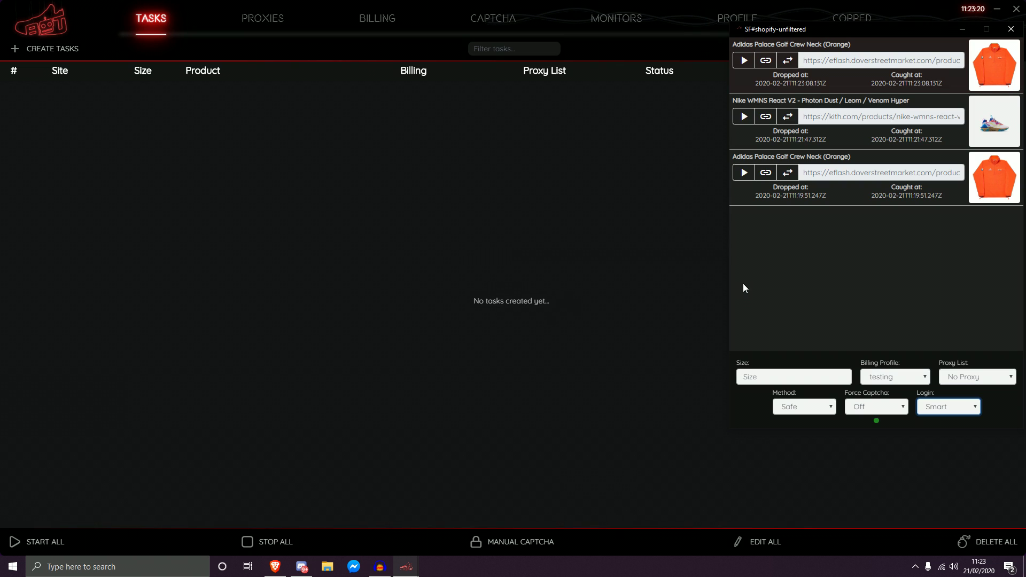
Step: Drag the monitor window lower and to the left, out of the way
drag(808, 32, 807, 46)
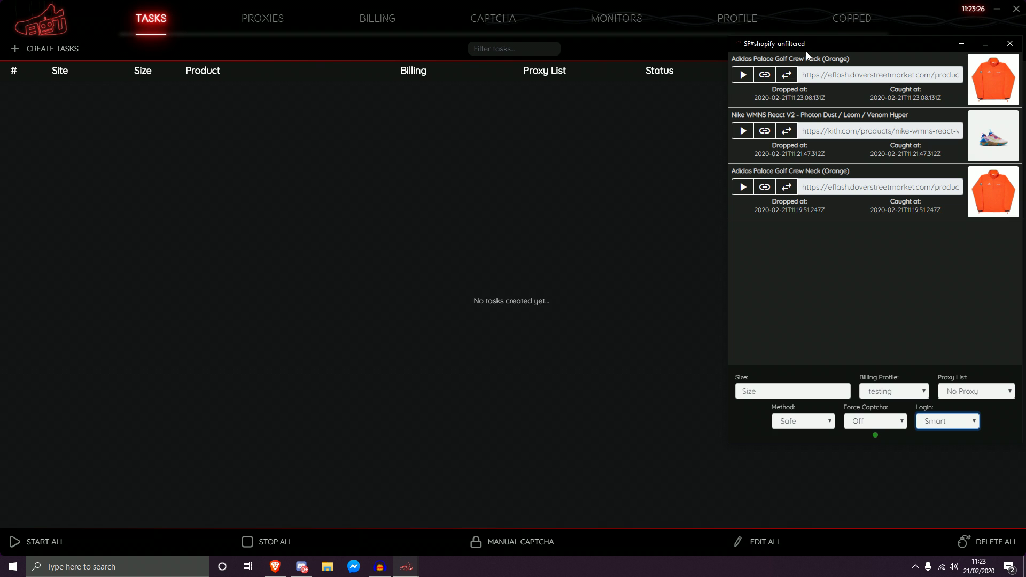
drag(806, 51, 782, 50)
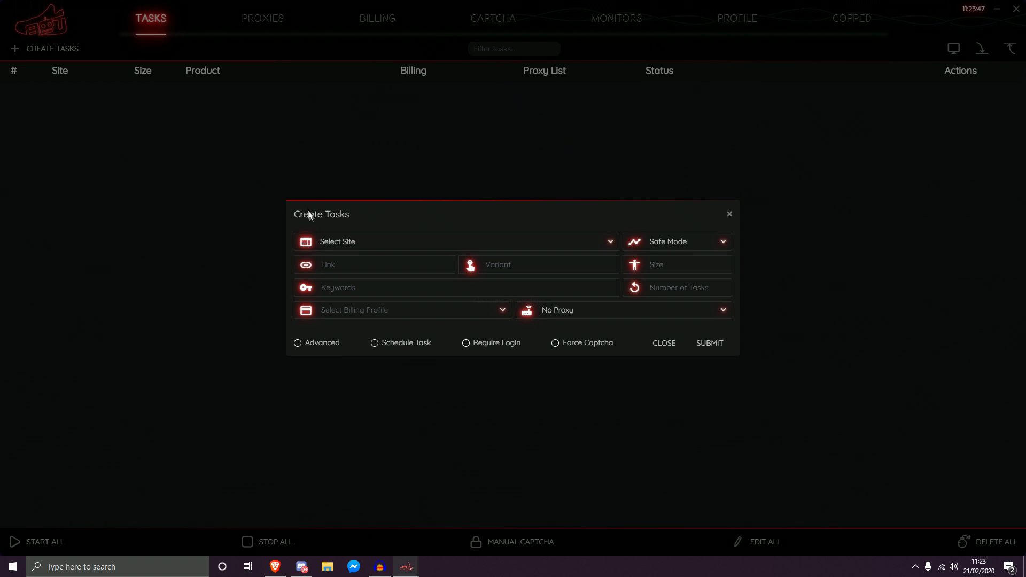
Step: Set the task's site to All (autocreate), keywords yeezy 350 black, billing profile testing
click(331, 242)
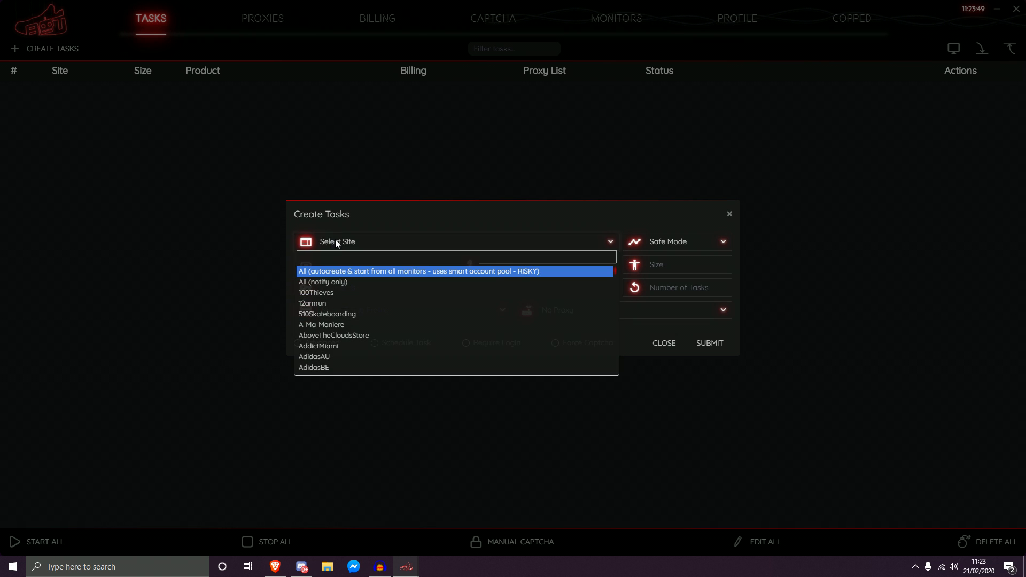
scroll(348, 286, down, 10)
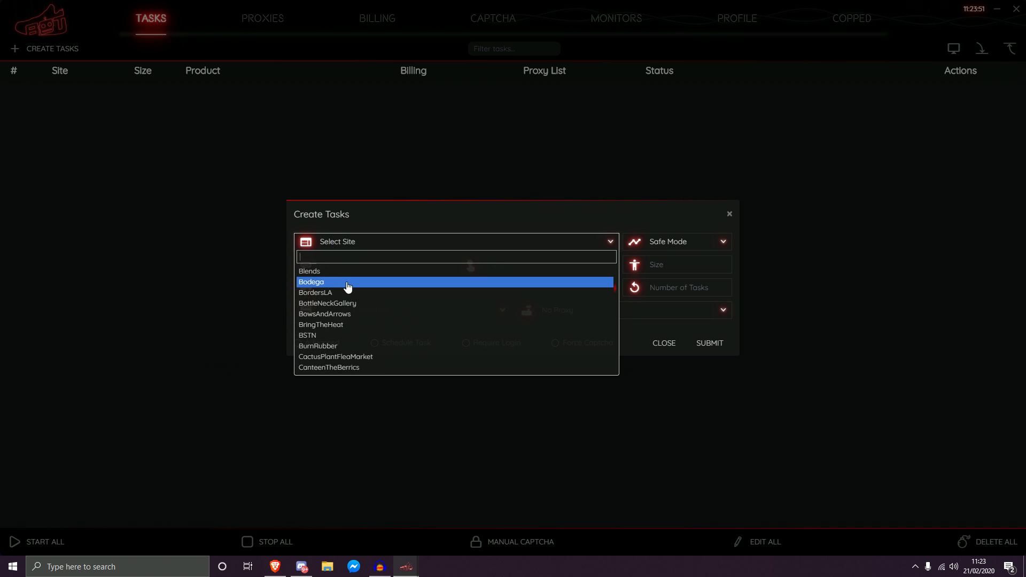
scroll(348, 287, up, 10)
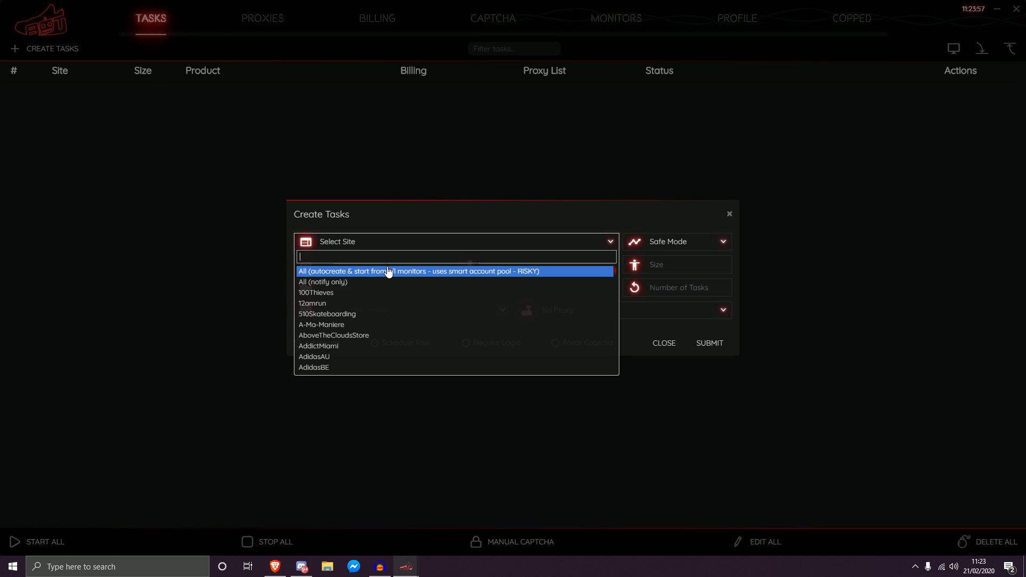
click(524, 271)
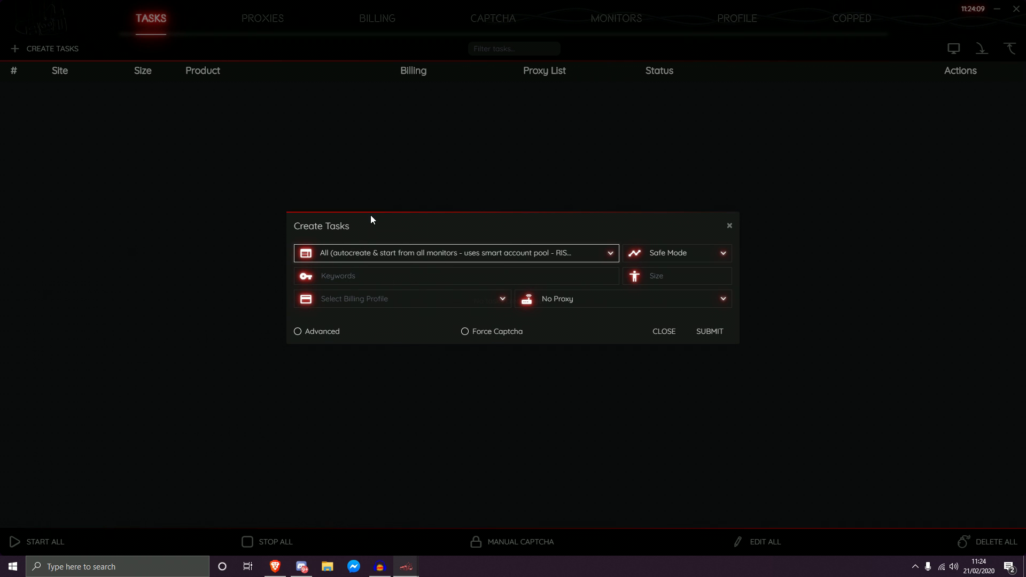
click(327, 270)
text(yee)
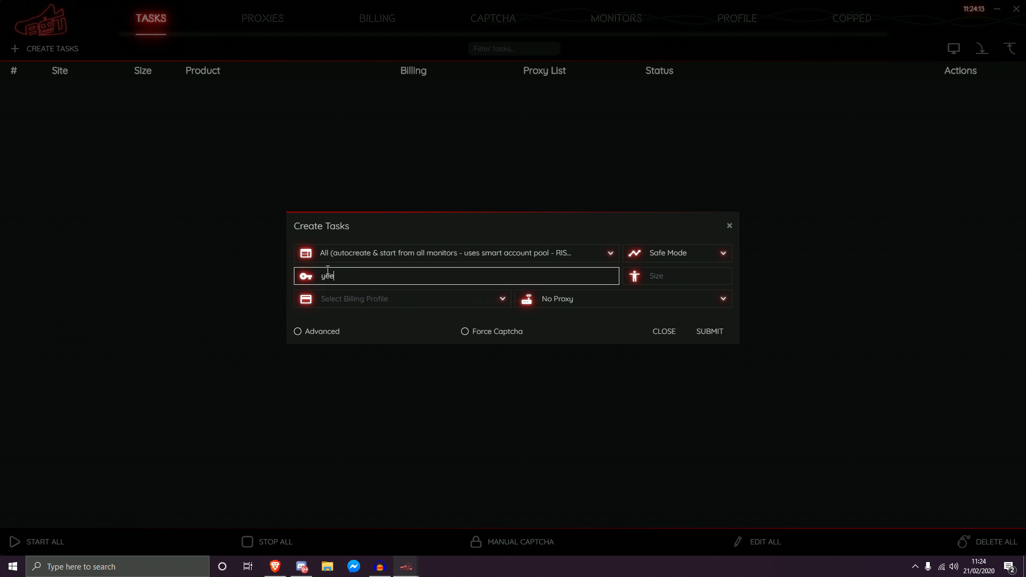
text(zy 350 black)
click(338, 300)
click(332, 323)
Step: In advanced settings use No Proxy, Checkout Link mode and size 5, then submit the task
click(332, 325)
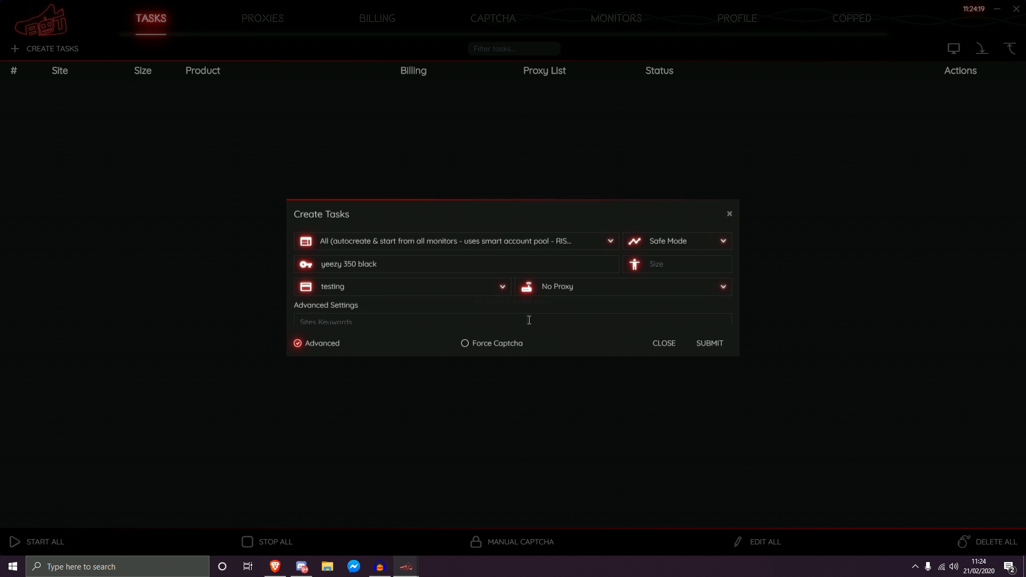
click(583, 281)
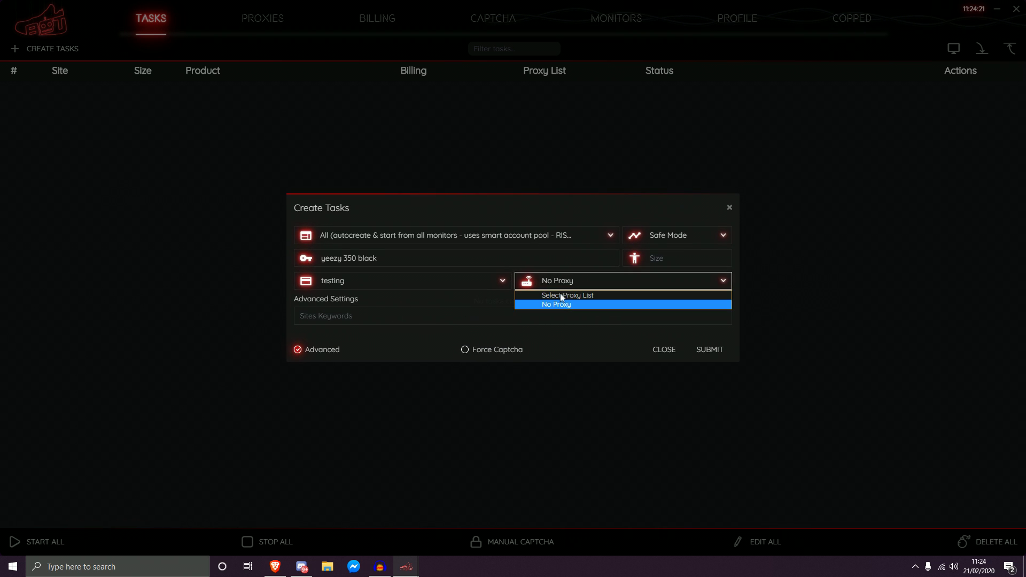
click(553, 303)
click(685, 242)
click(663, 274)
click(683, 255)
text(5)
click(708, 351)
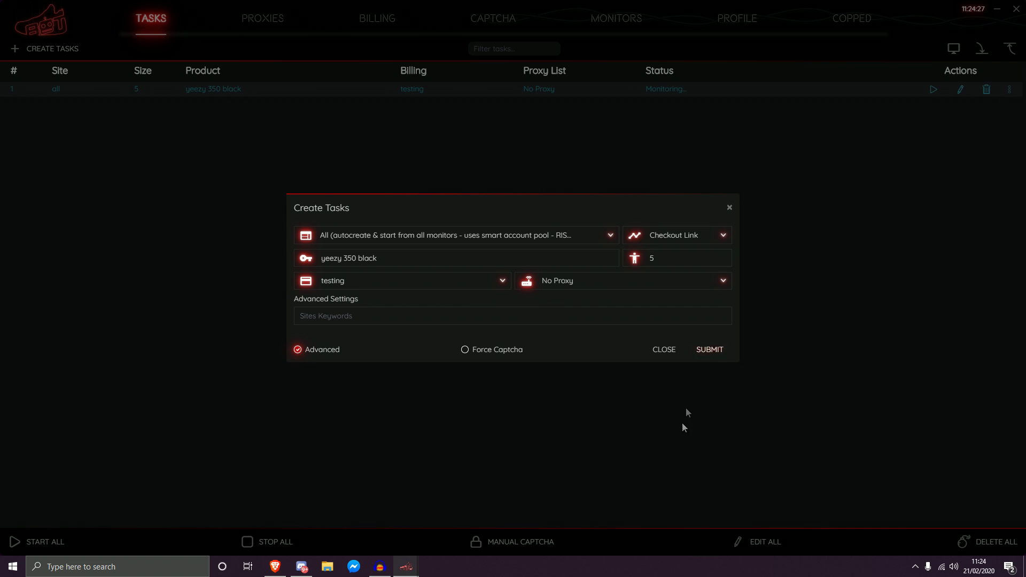
click(664, 351)
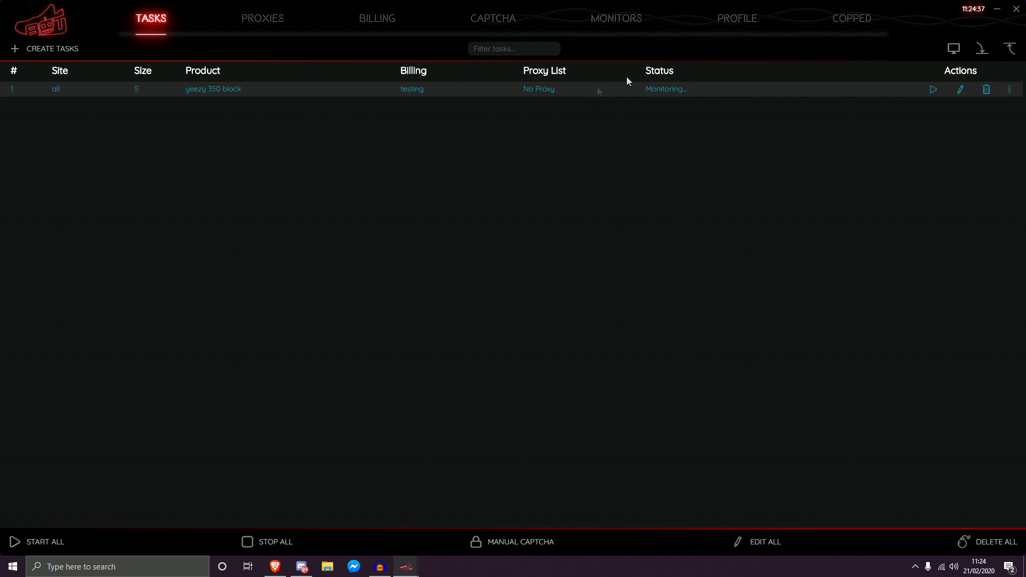
Step: Add a new 12amrun task with keyword 'yeezy' and close the task form
click(35, 48)
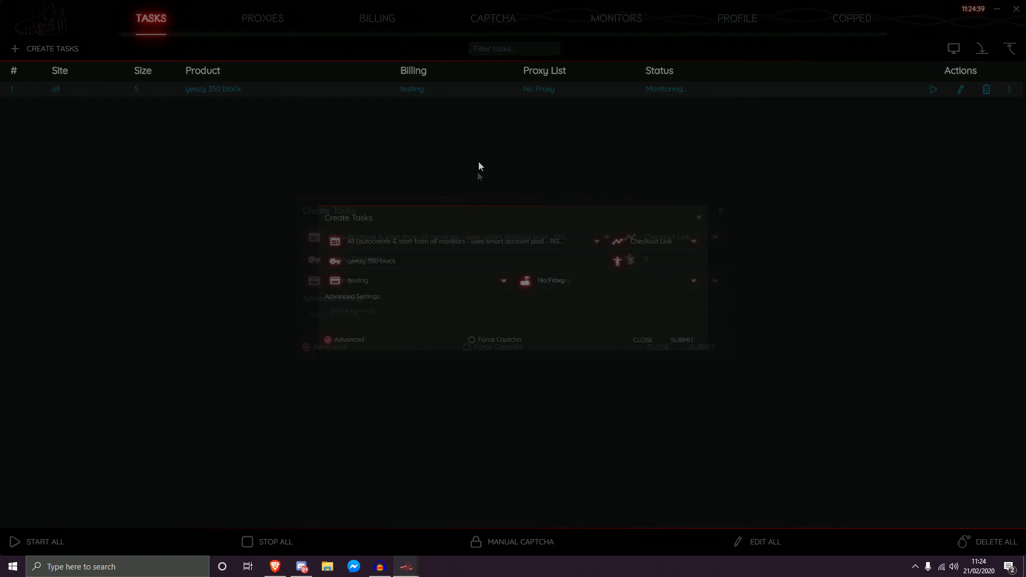
click(385, 241)
click(336, 297)
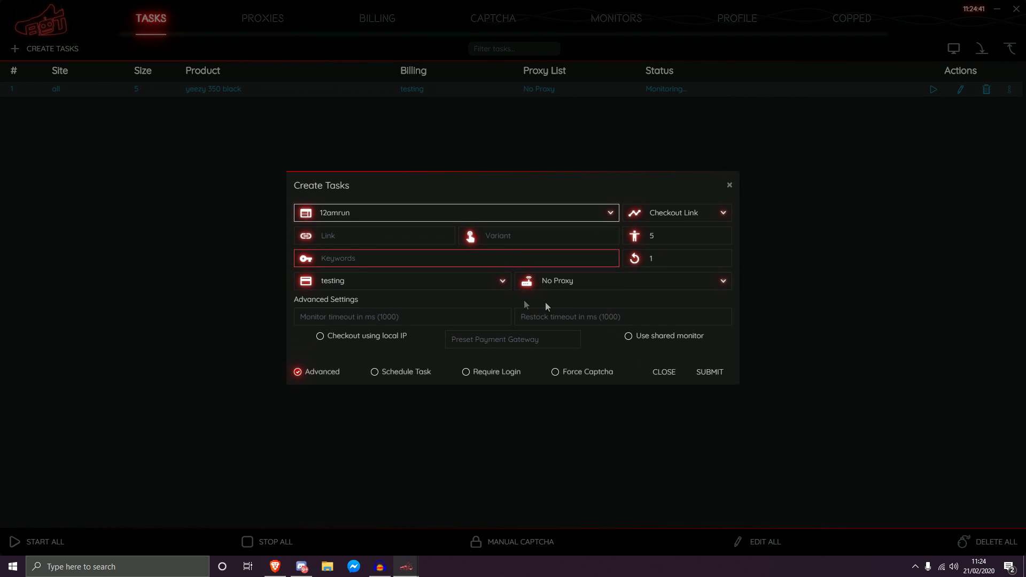
click(402, 256)
text(yeezy)
click(711, 373)
click(661, 374)
Step: Start and stop the 12amrun task, then bring the SF#shopify-unfiltered monitor window forward
click(933, 104)
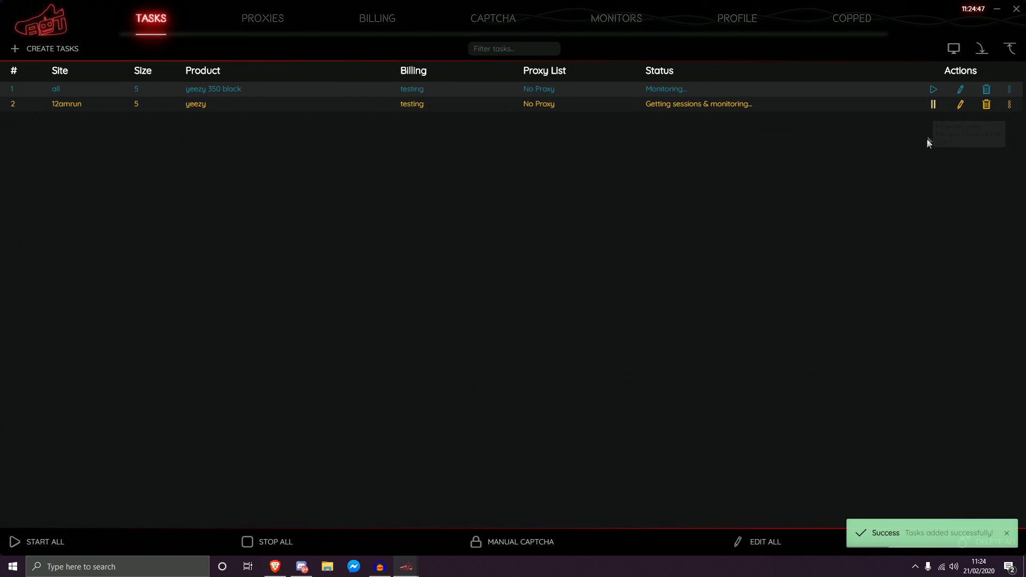
click(933, 105)
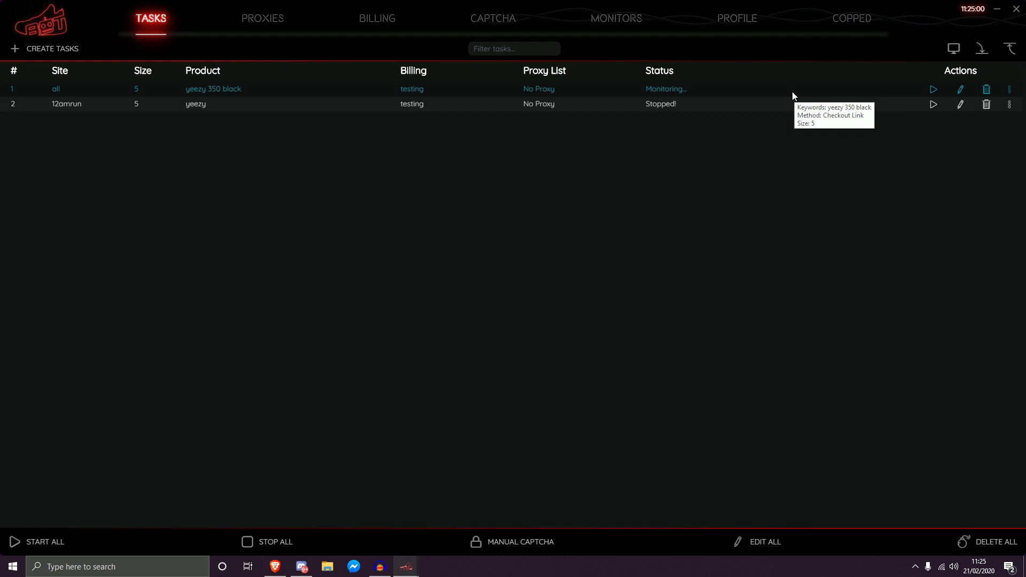
click(738, 90)
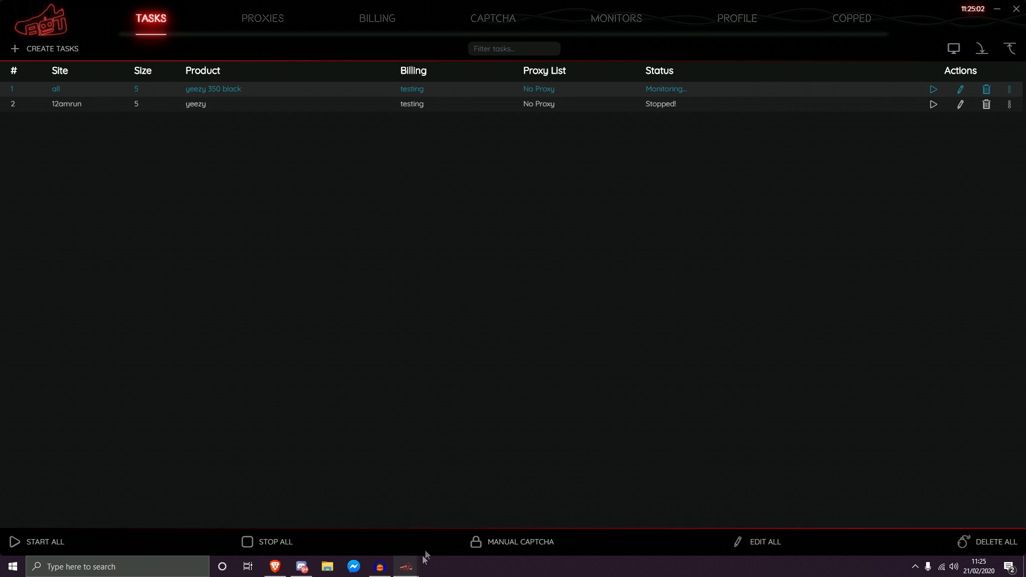
mouse_move(416, 560)
click(462, 515)
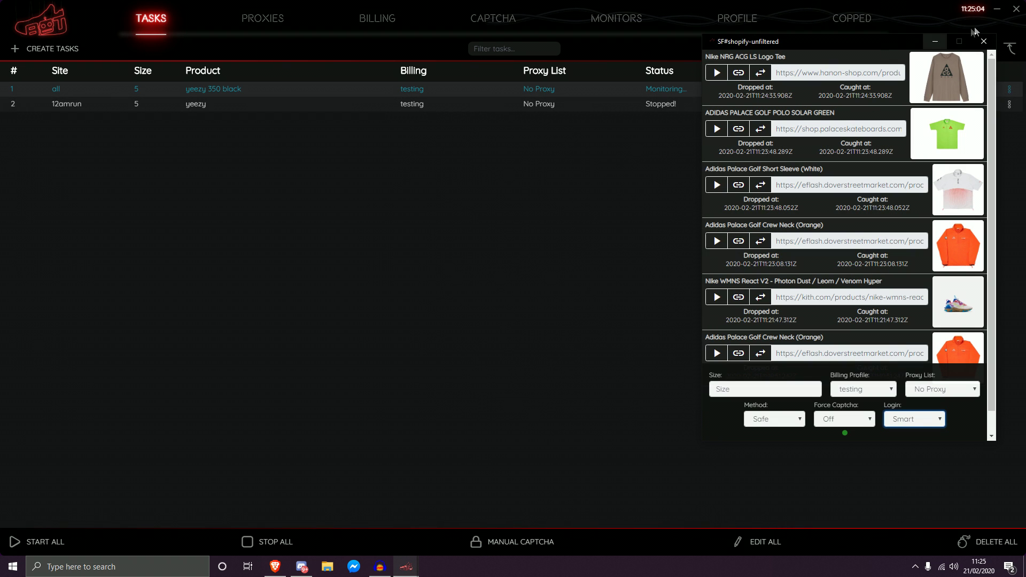
Step: Minimize the monitor, start the 12amrun yeezy task, then restore the monitor window
click(934, 41)
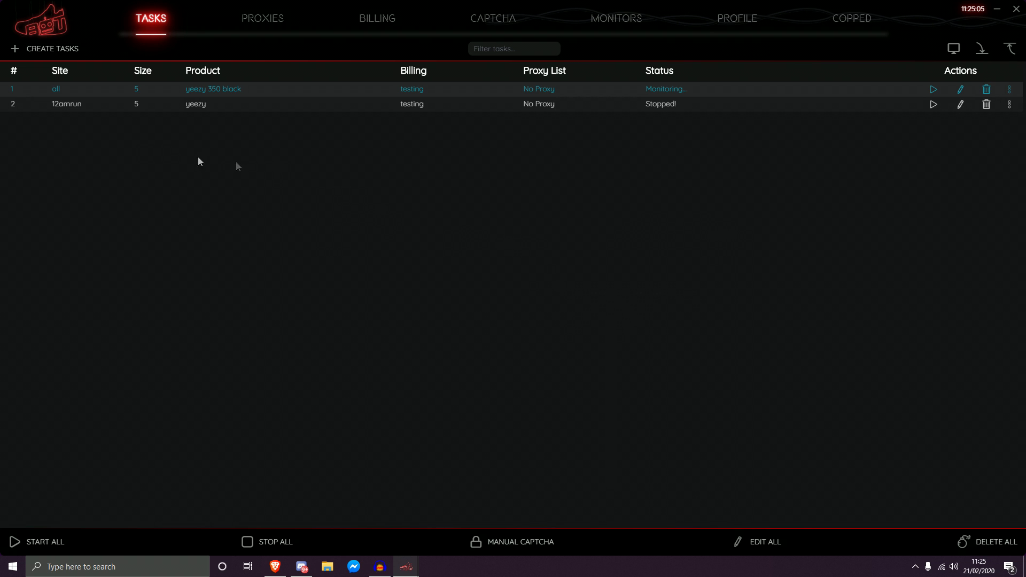
click(939, 109)
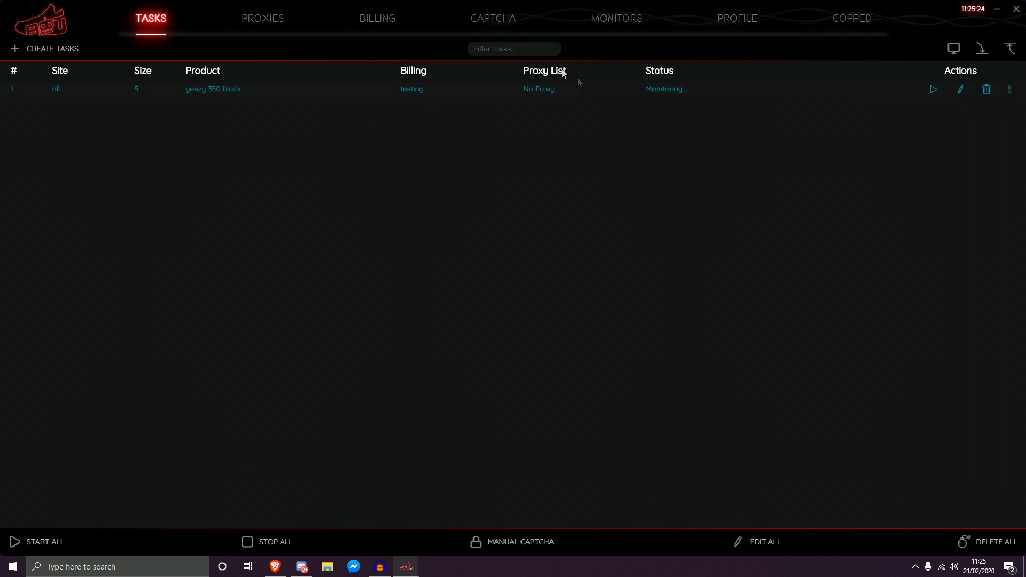
mouse_move(406, 565)
click(468, 535)
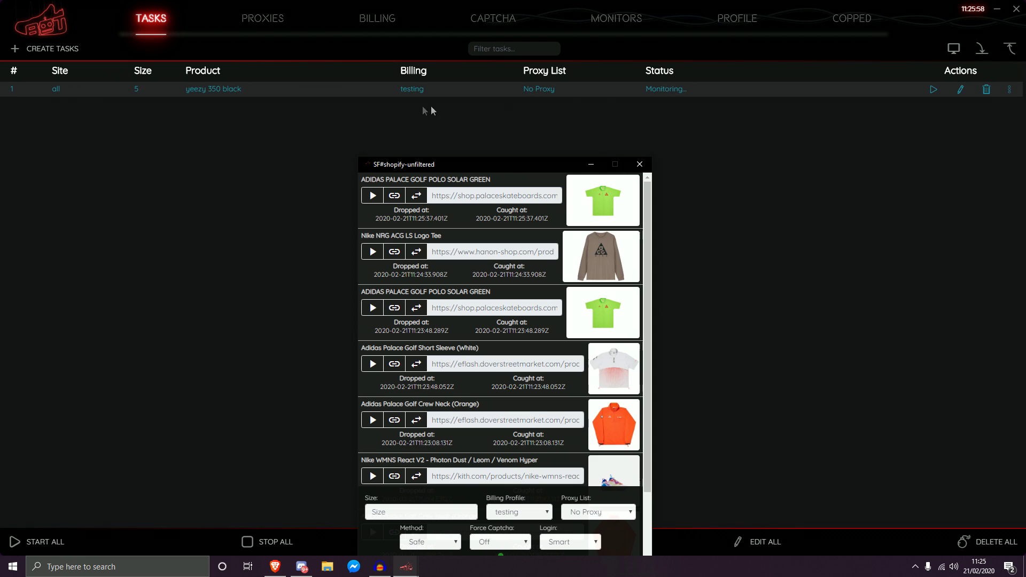
Step: Move the monitor window up and inspect the first item's title, drop date and product link
mouse_move(686, 96)
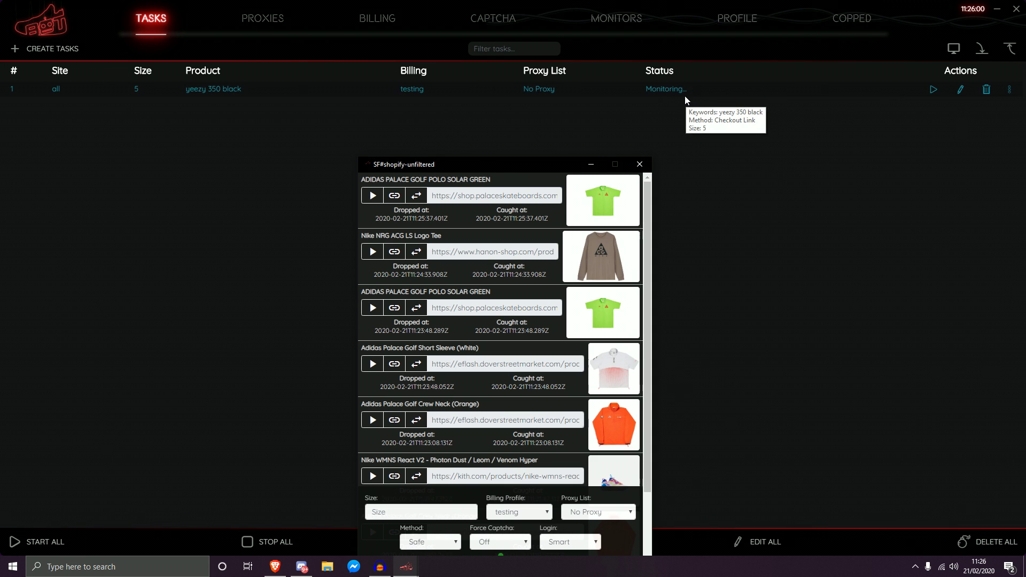
drag(470, 164, 467, 151)
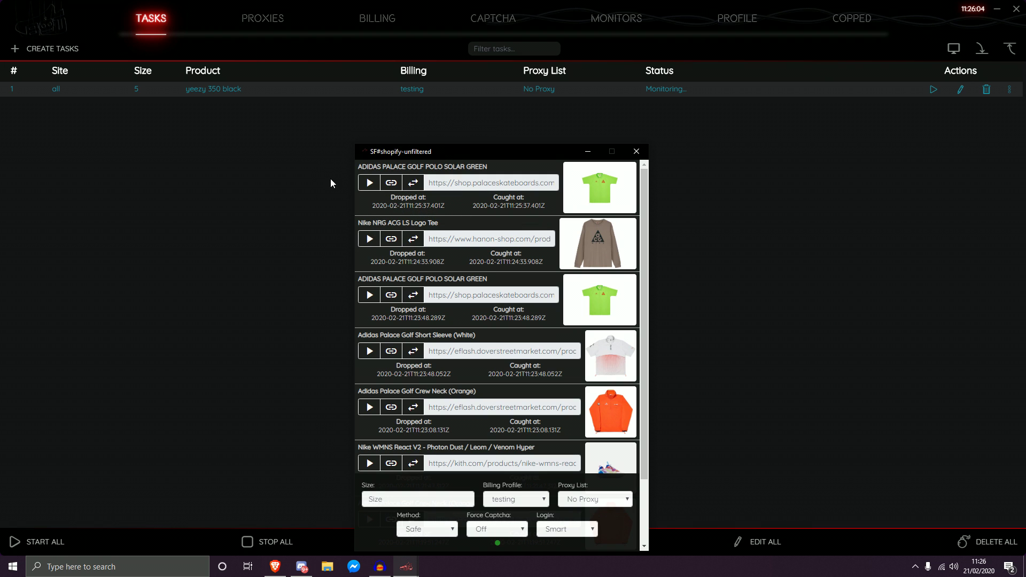
drag(358, 169, 488, 167)
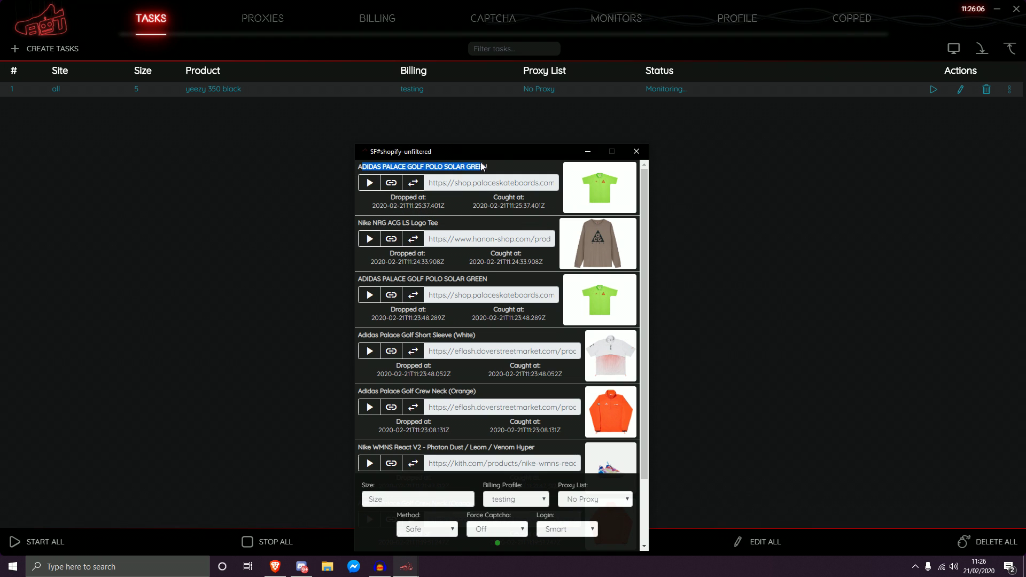
click(487, 168)
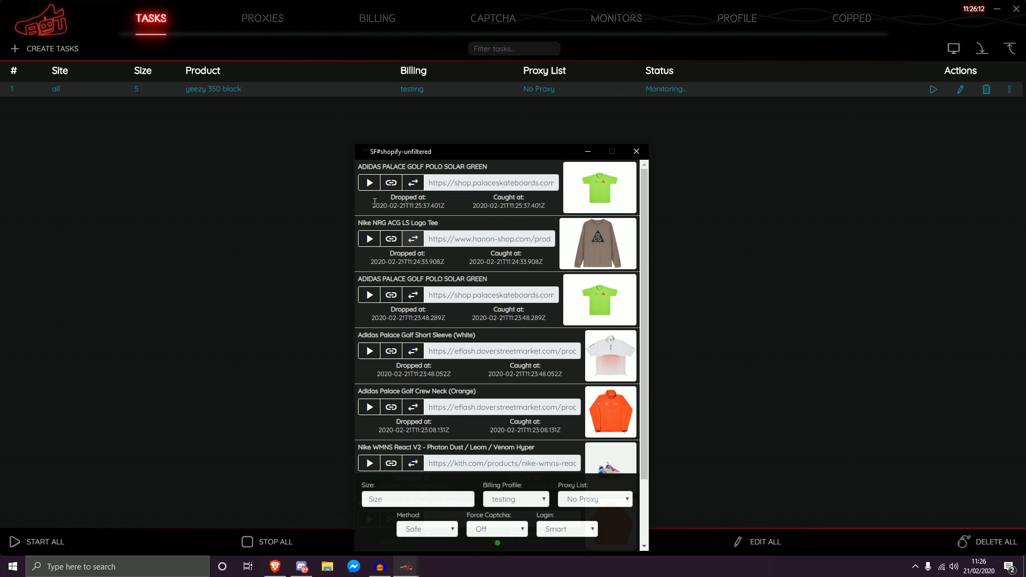
drag(374, 205, 546, 206)
click(476, 206)
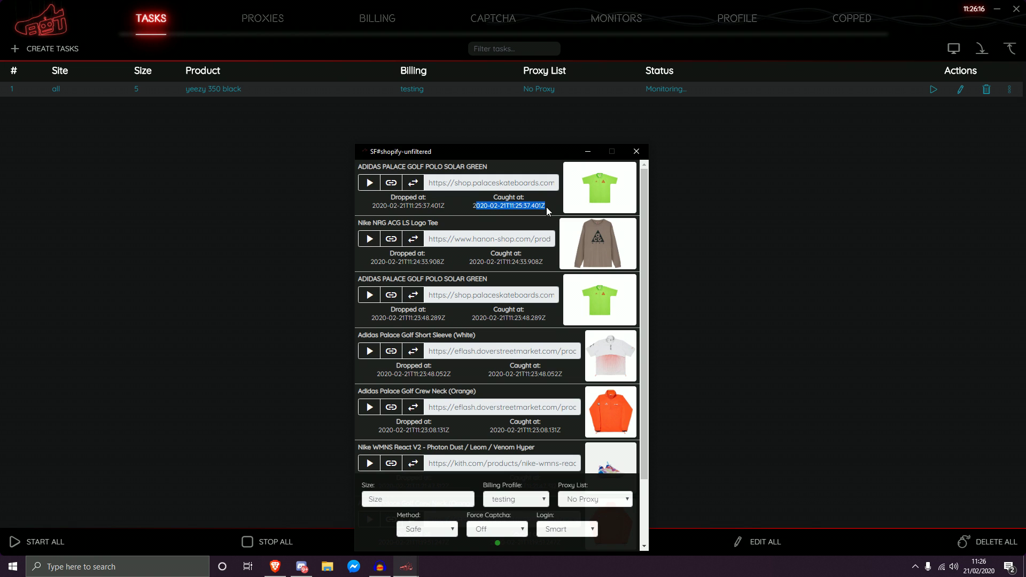
click(476, 182)
Step: Open the Palace golf polo page in Brave, check its available sizes, and return to the bot
click(476, 182)
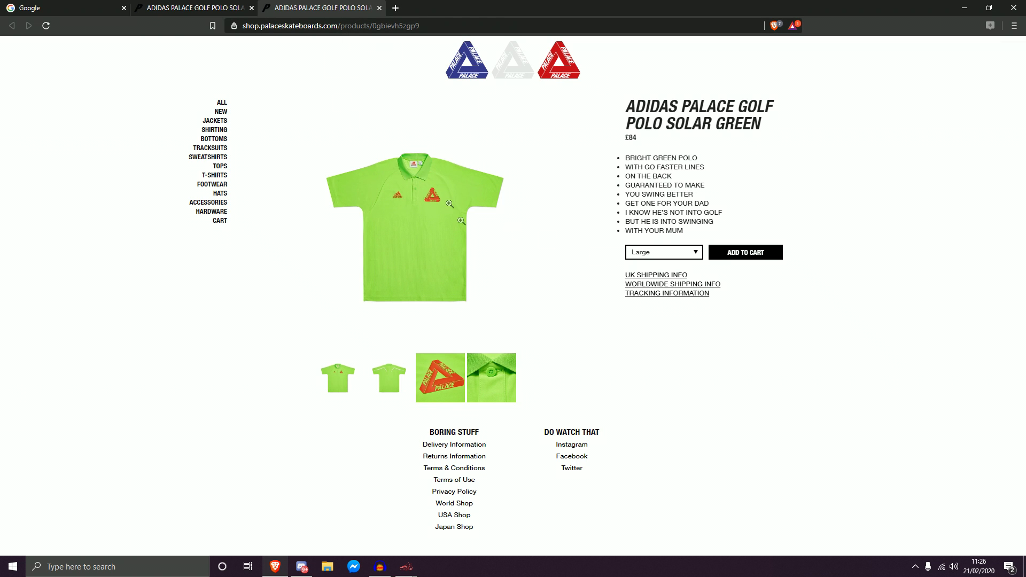
click(673, 254)
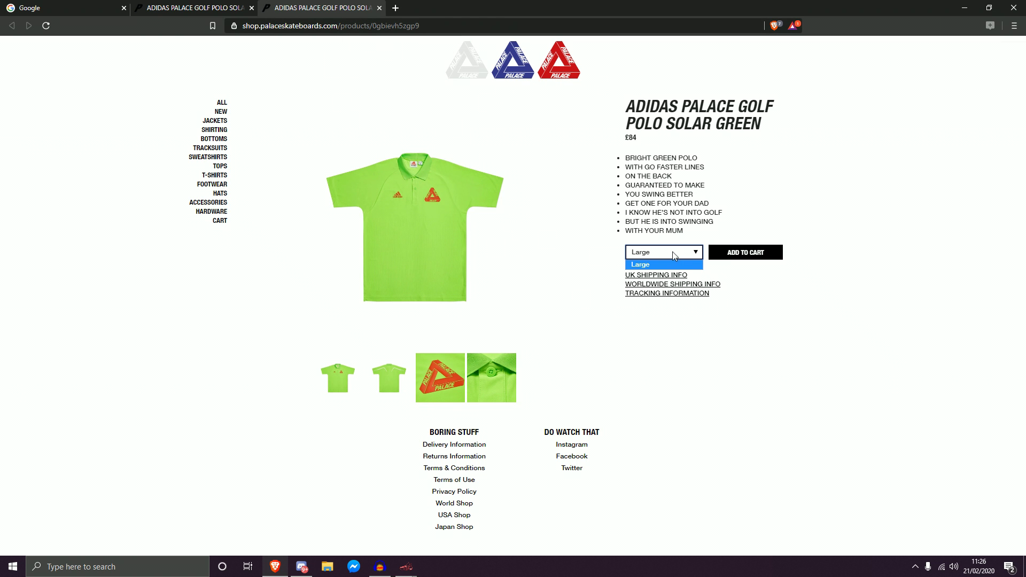
click(820, 237)
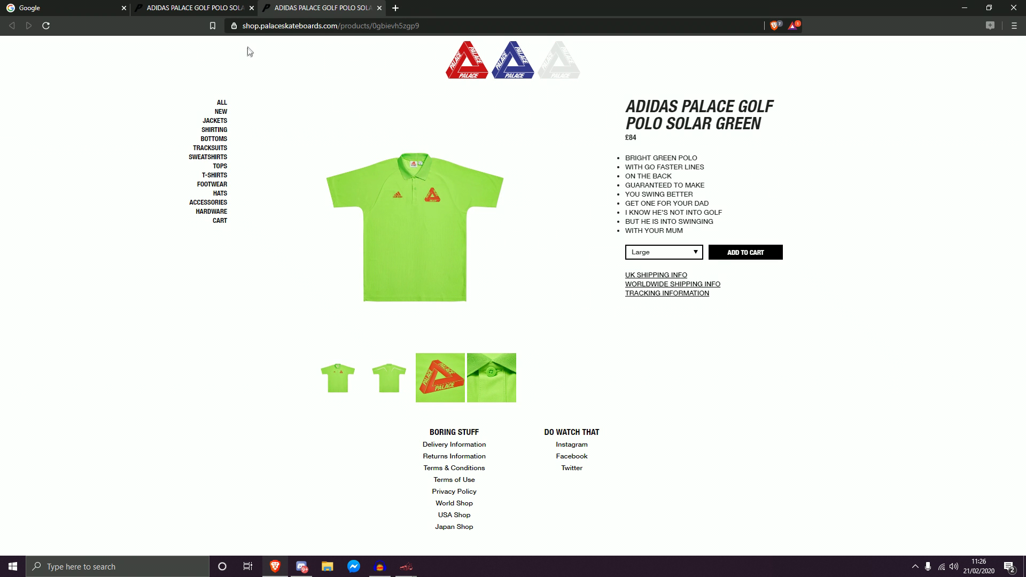
key(alt+Tab)
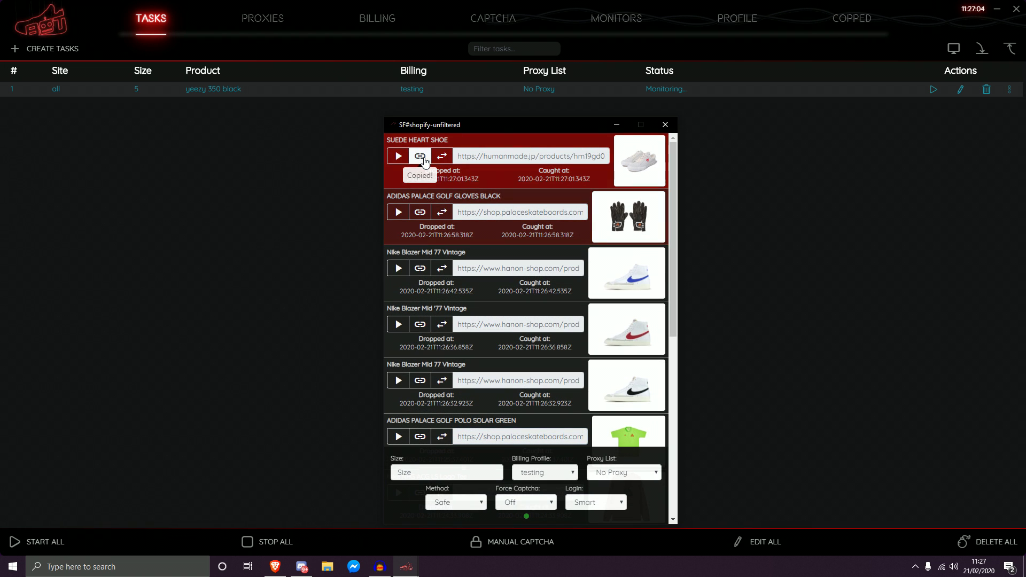
Step: Paste the copied Suede Heart Shoe link into a new Notepad note, then minimize Notepad
click(3, 569)
text(notepad)
key(Return)
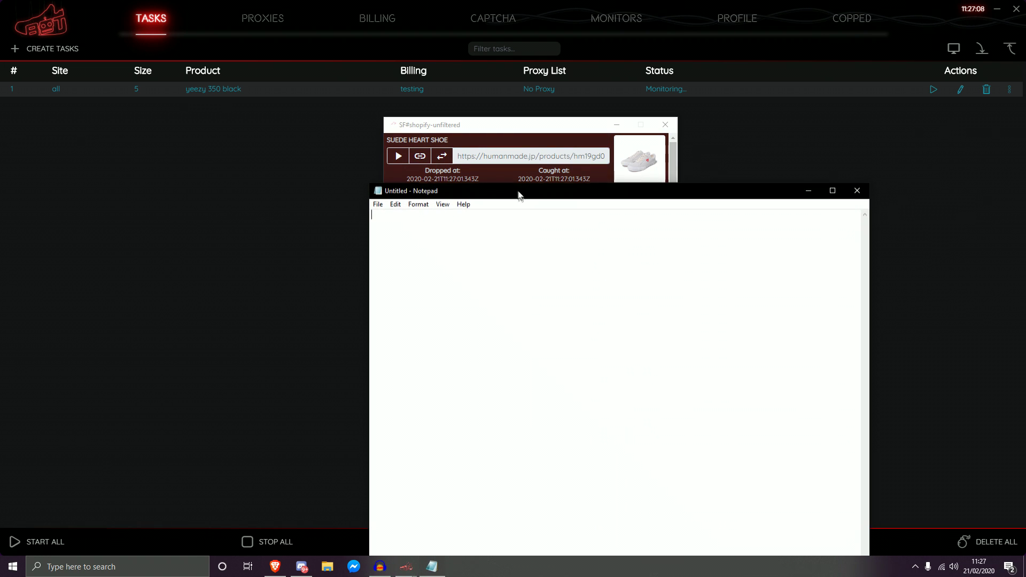
text(https://humanmade.jp/products/hm19gd055)
drag(547, 225, 372, 215)
key(ctrl+c)
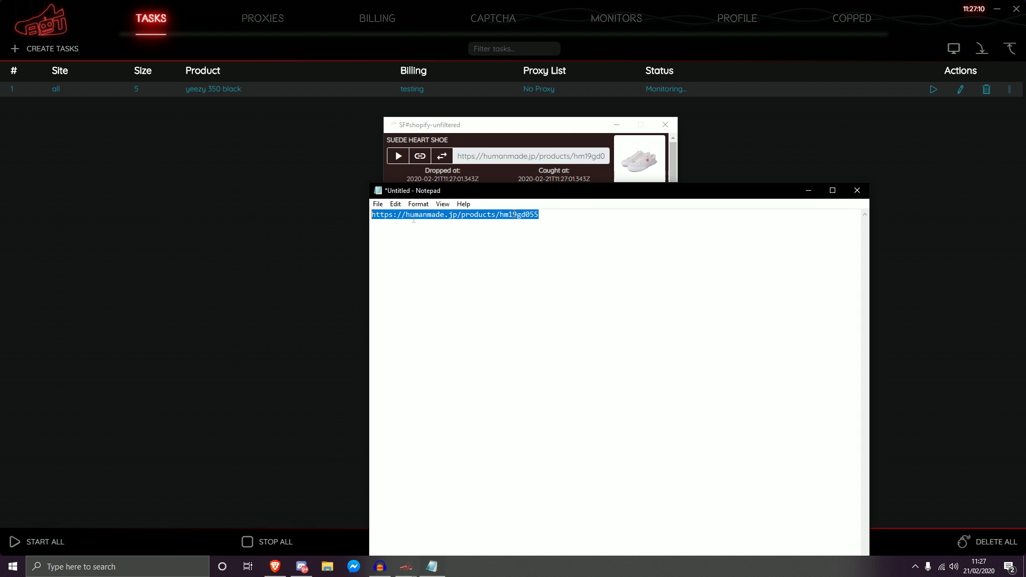
click(808, 191)
Step: Load the humanmade.jp Suede Heart Shoe page in Brave, dismiss Translate, and minimize the browser
click(275, 566)
click(263, 27)
key(ctrl+v)
key(Return)
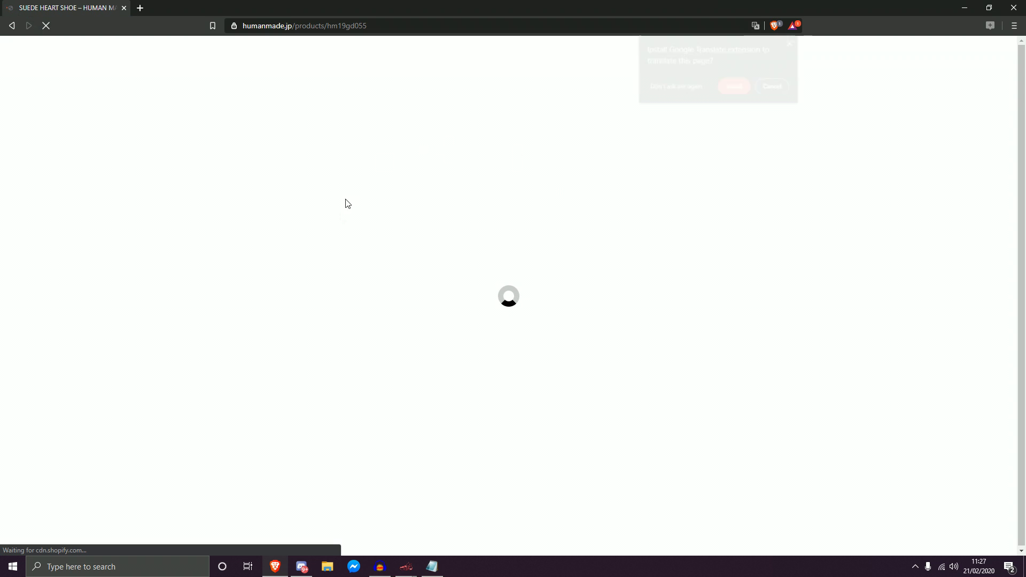
click(775, 86)
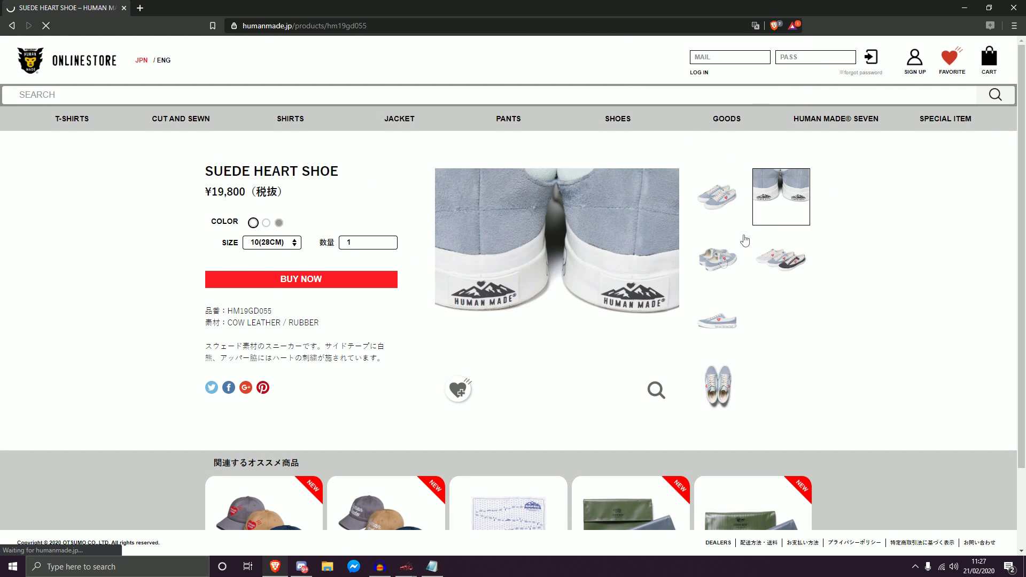
click(965, 7)
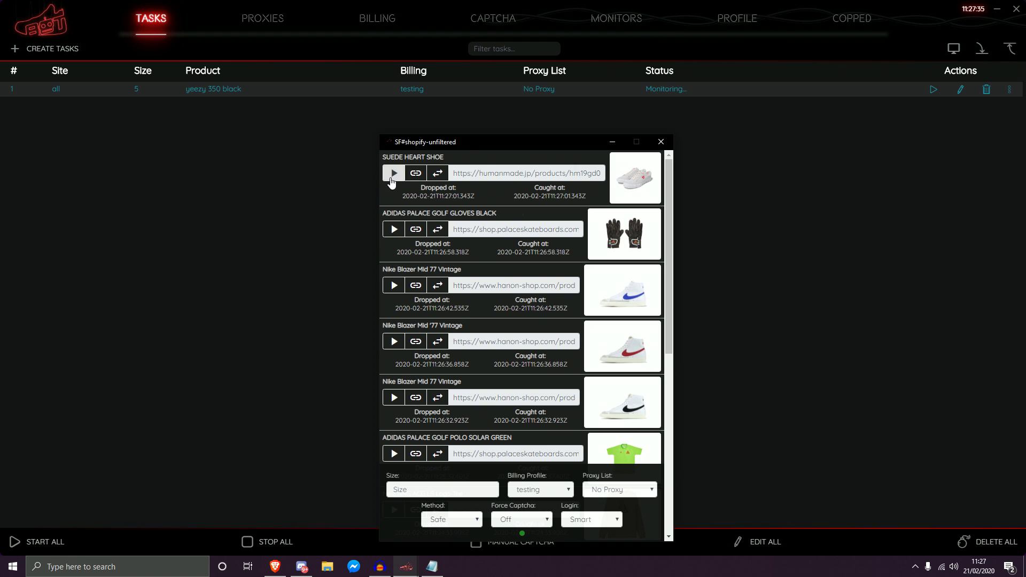
Step: Create a quick task for the Suede Heart Shoe from the monitor, then remove it
click(391, 176)
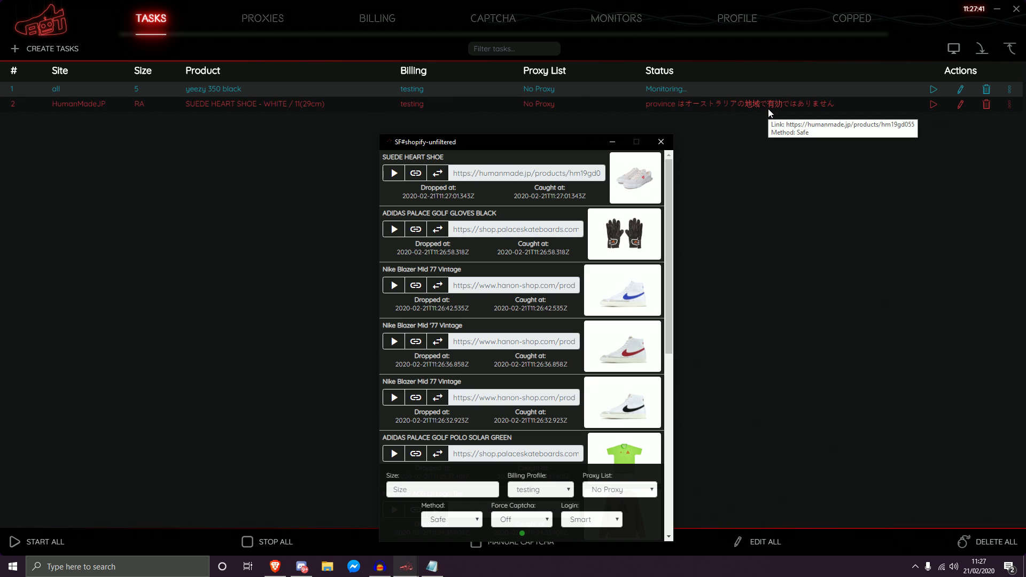
click(398, 174)
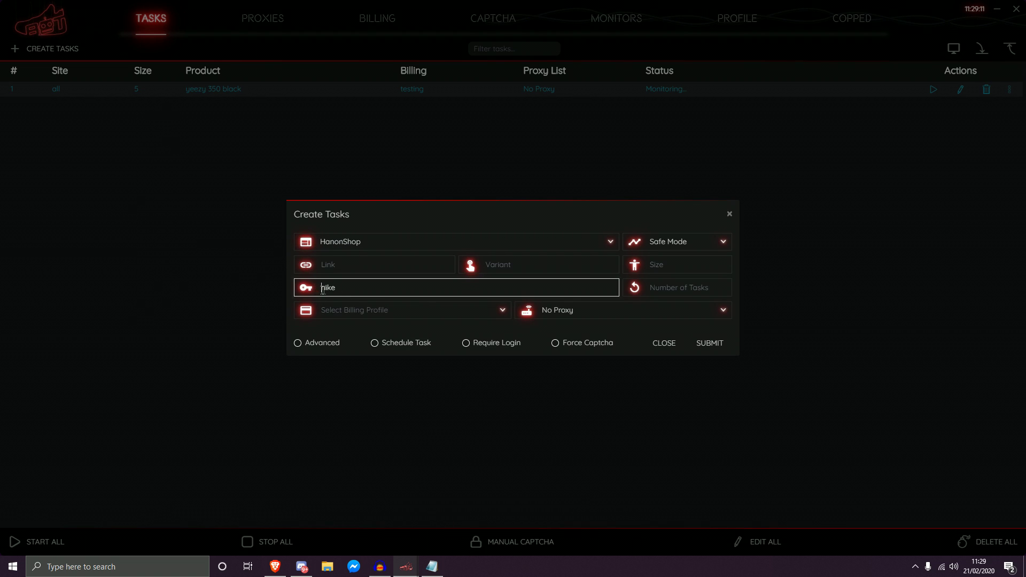
Step: Submit the HanonShop nike task with shared monitor, testing billing profile and random size
click(342, 289)
click(316, 342)
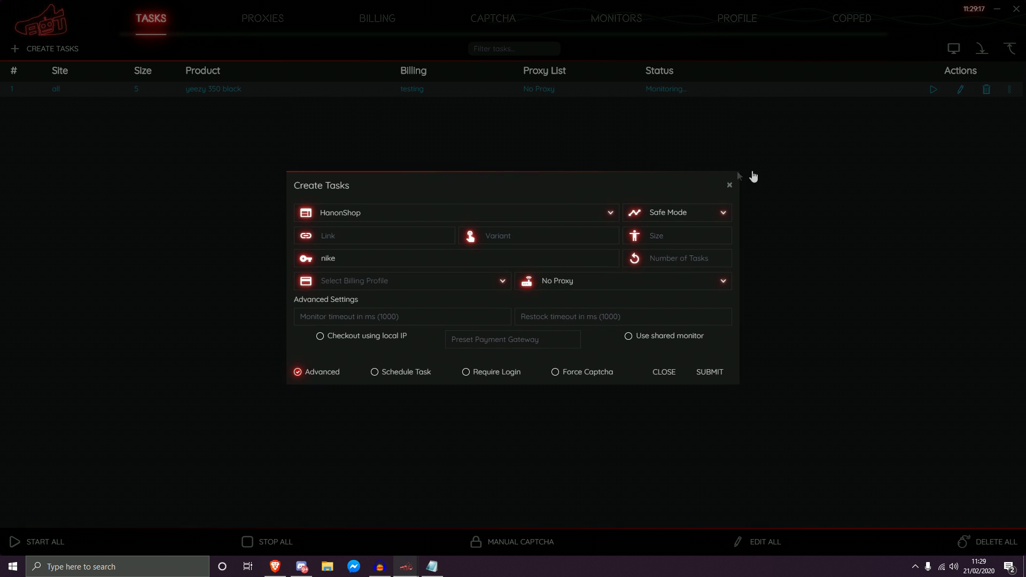
click(670, 335)
click(701, 372)
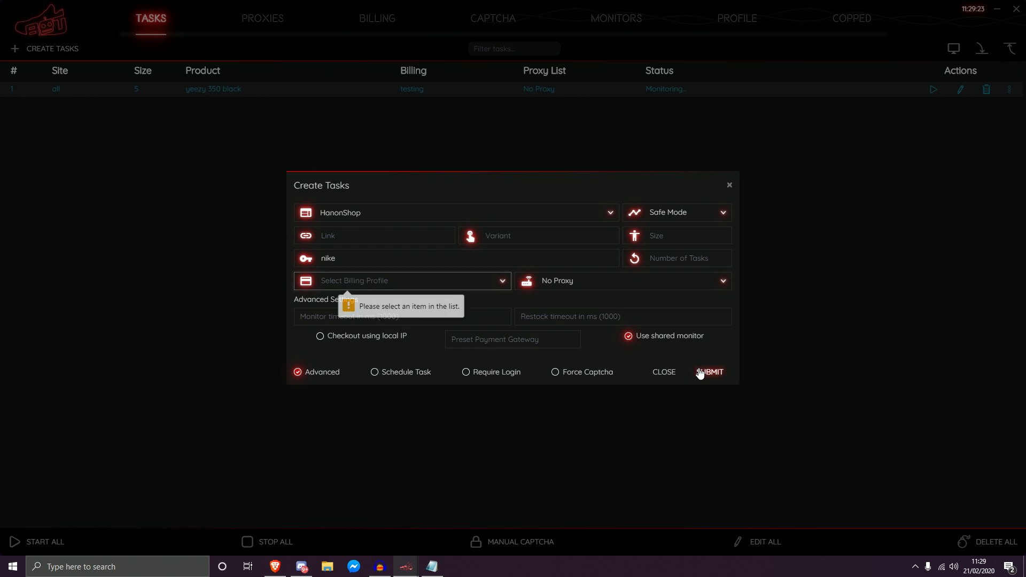
click(398, 288)
click(345, 304)
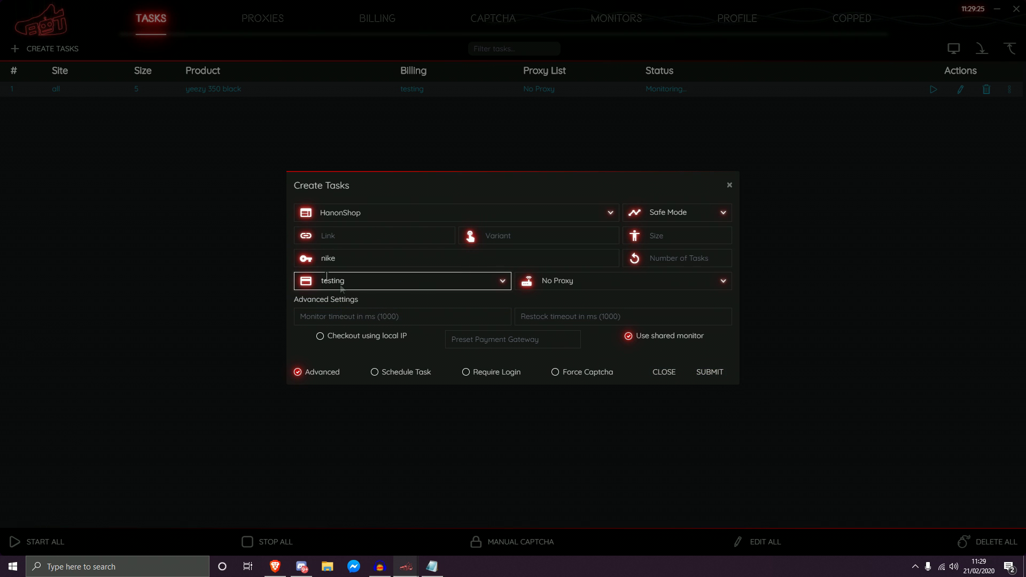
click(708, 377)
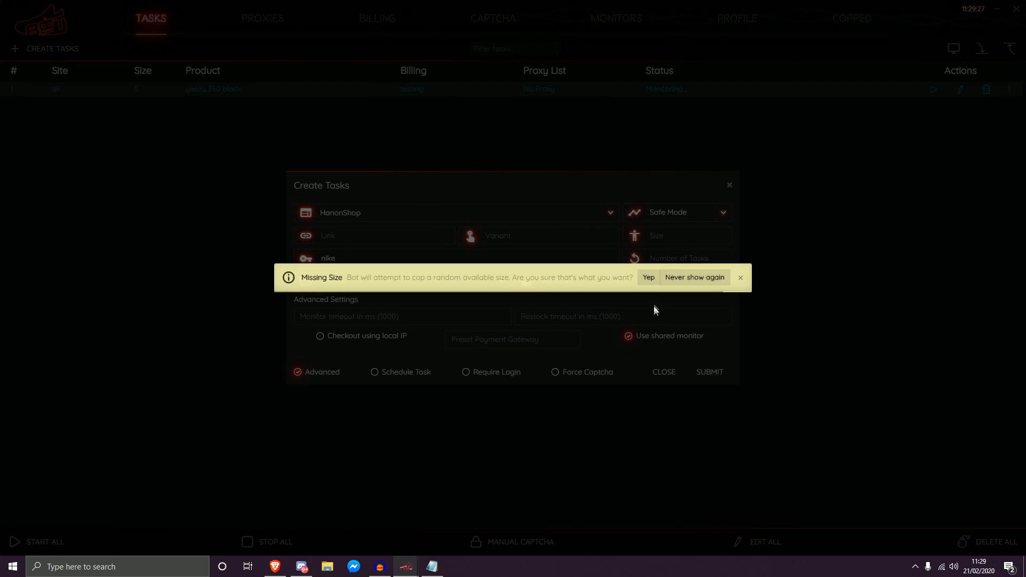
click(648, 283)
click(664, 371)
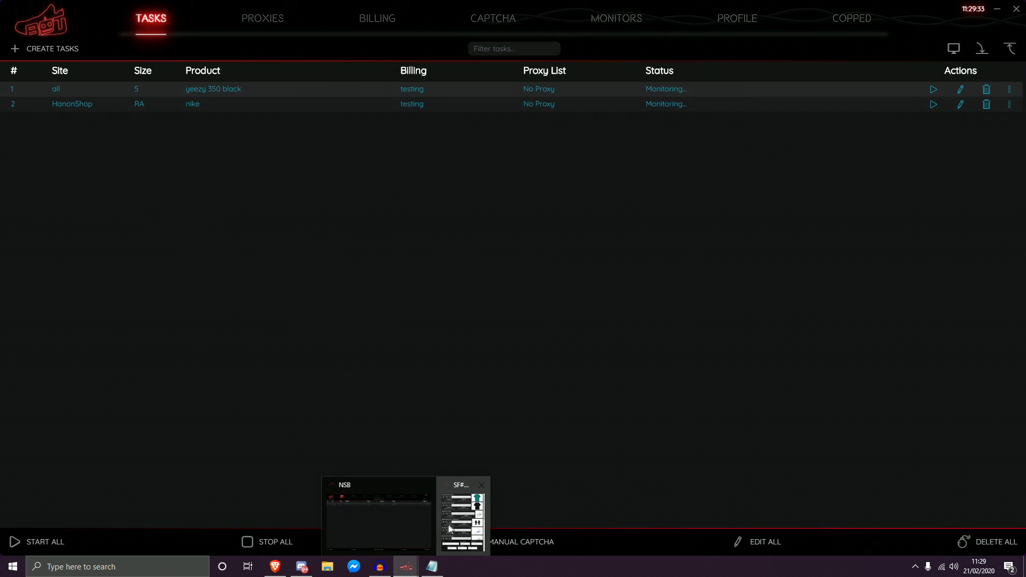
Step: Bring up the SF# monitor, scroll its list, and open the EDIT ALL options
click(455, 519)
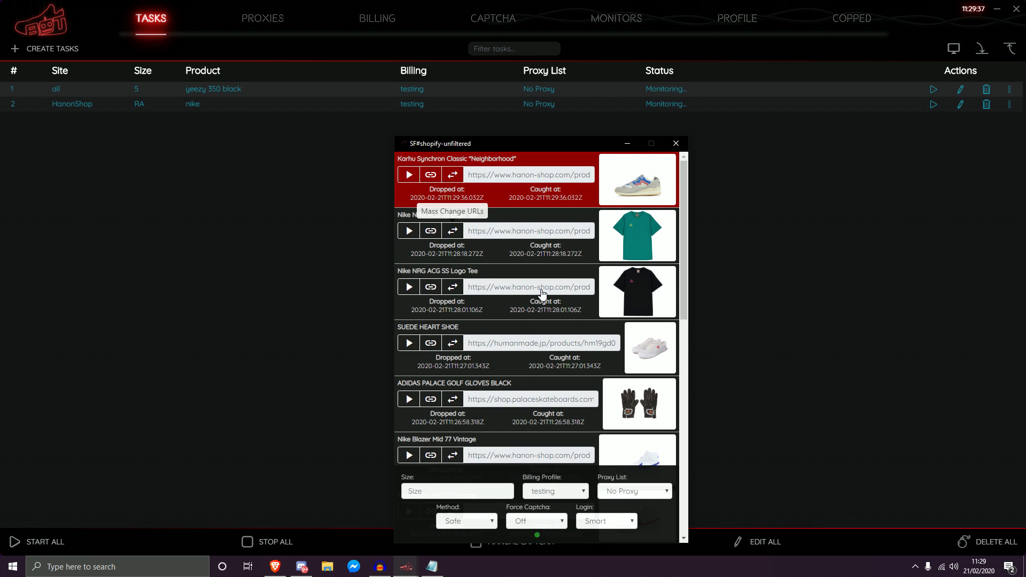
scroll(636, 238, down, 1)
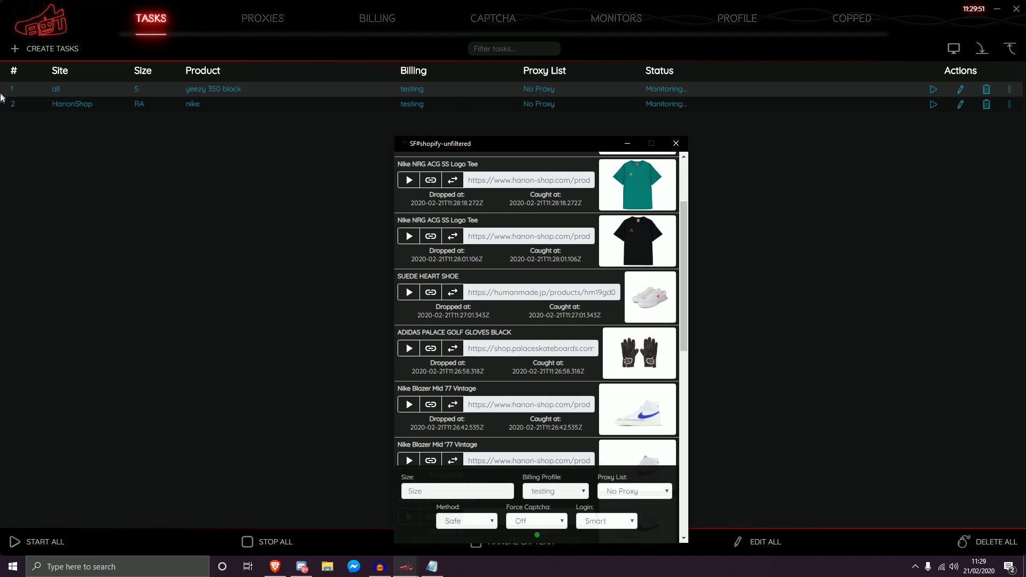
click(759, 541)
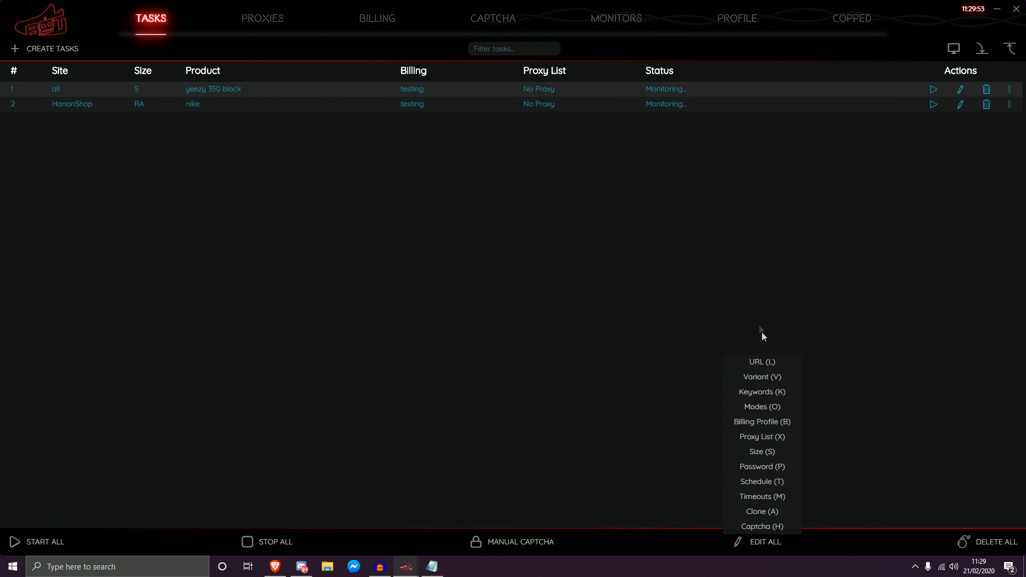